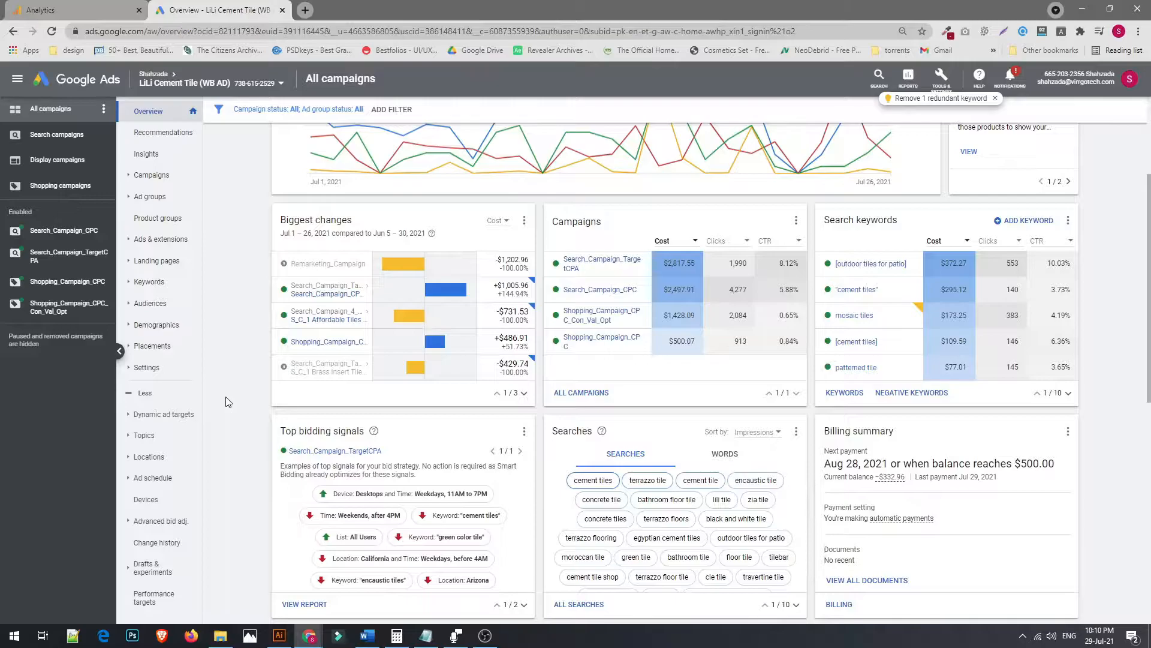
Open the campaign settings for Search_Campaign_CPC and expand its additional settings
{"action": "left_click", "coordinate": [171, 374]}
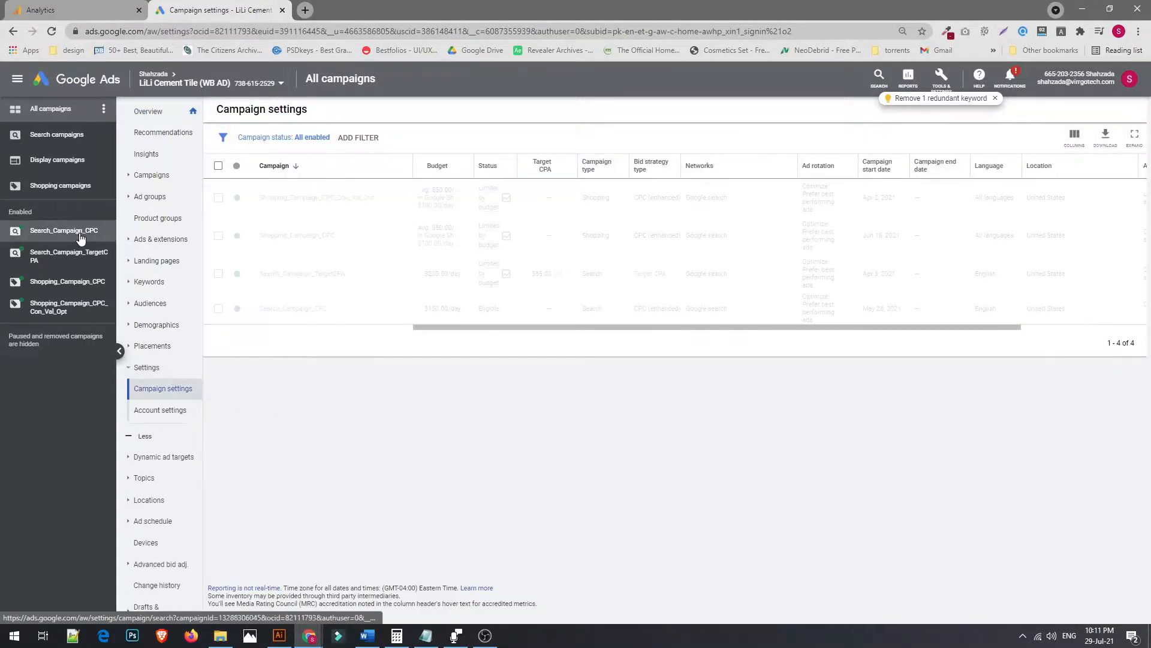
{"action": "left_click", "coordinate": [77, 232]}
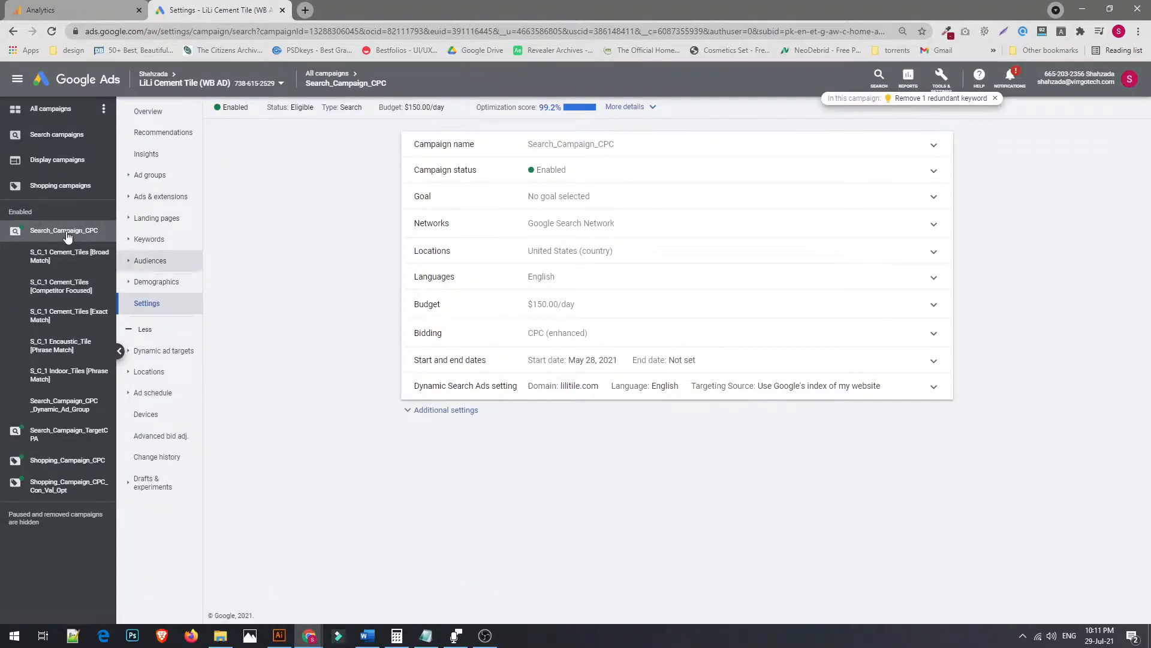
{"action": "left_click", "coordinate": [432, 412]}
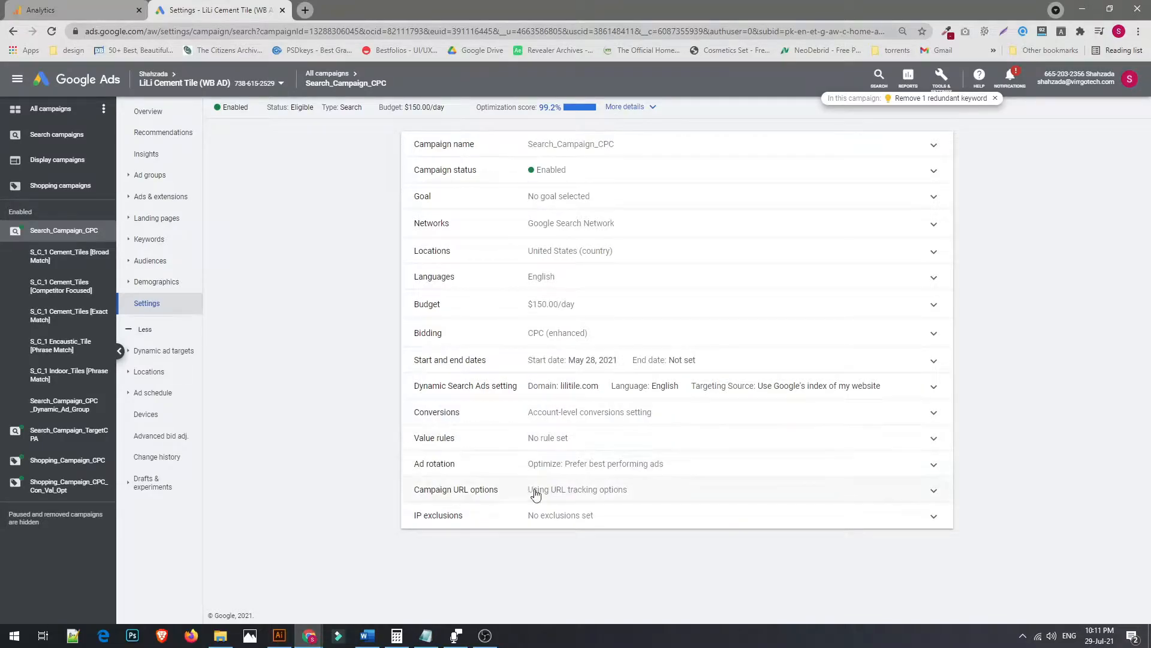
Open the campaign URL options and select the whole tracking template text
{"action": "left_click", "coordinate": [581, 491]}
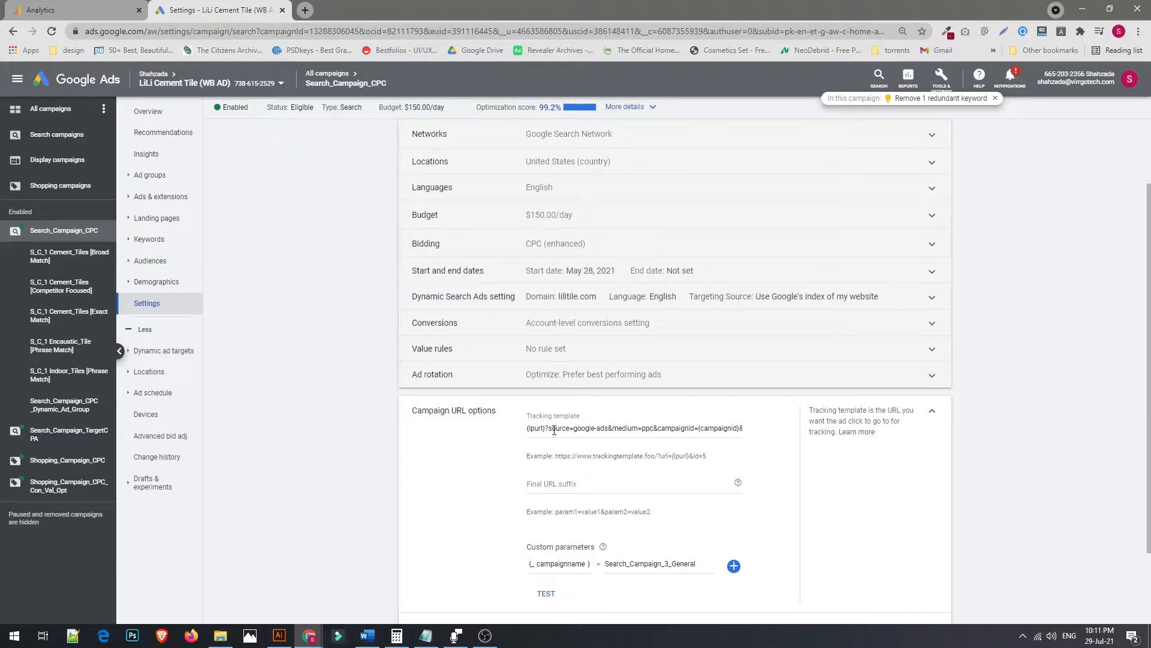
{"action": "left_click", "coordinate": [568, 431]}
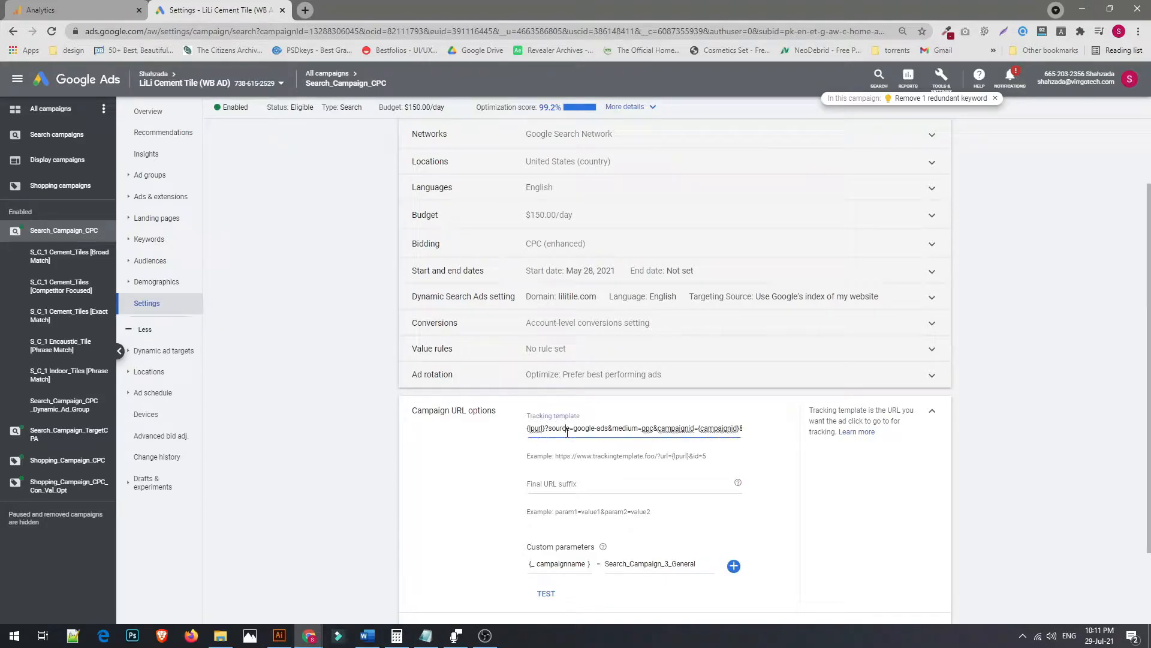
{"action": "triple_click", "coordinate": [567, 431]}
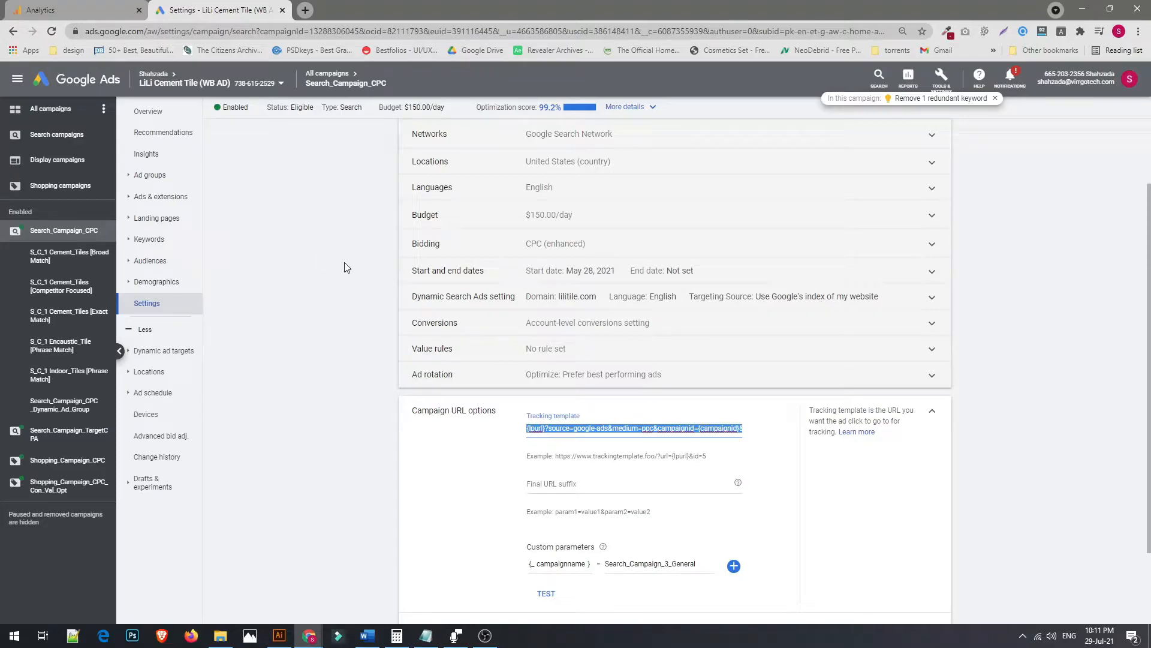
Switch to the Analytics tab and open the Acquisition Google Ads Keywords report
{"action": "left_click", "coordinate": [81, 13]}
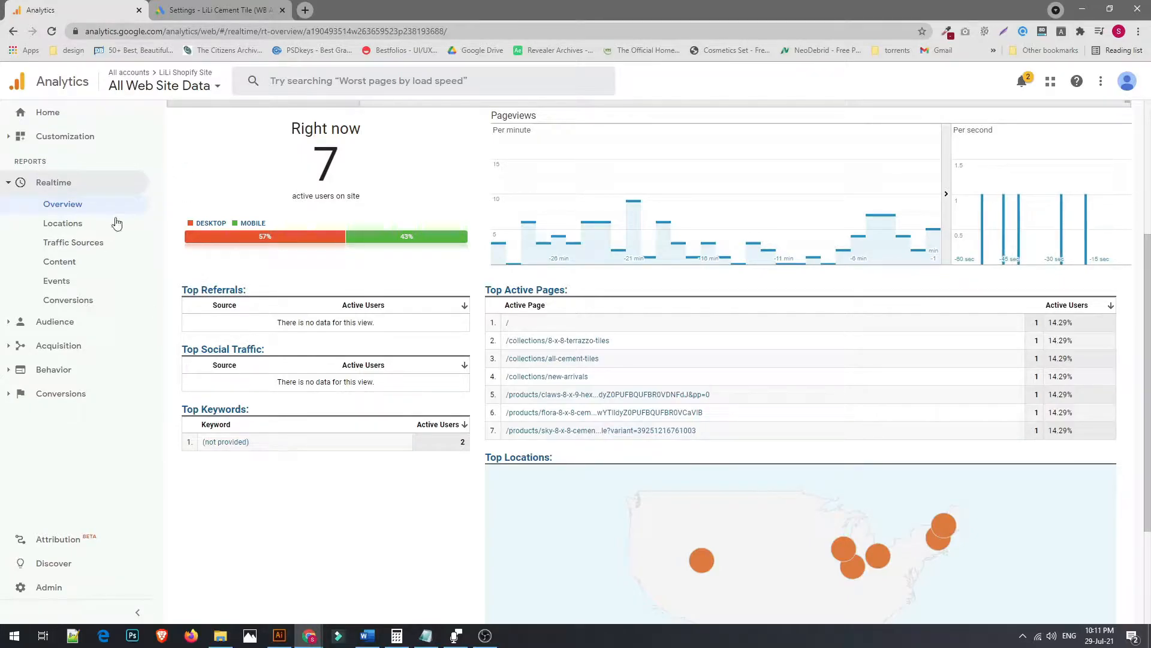
{"action": "left_click", "coordinate": [6, 323]}
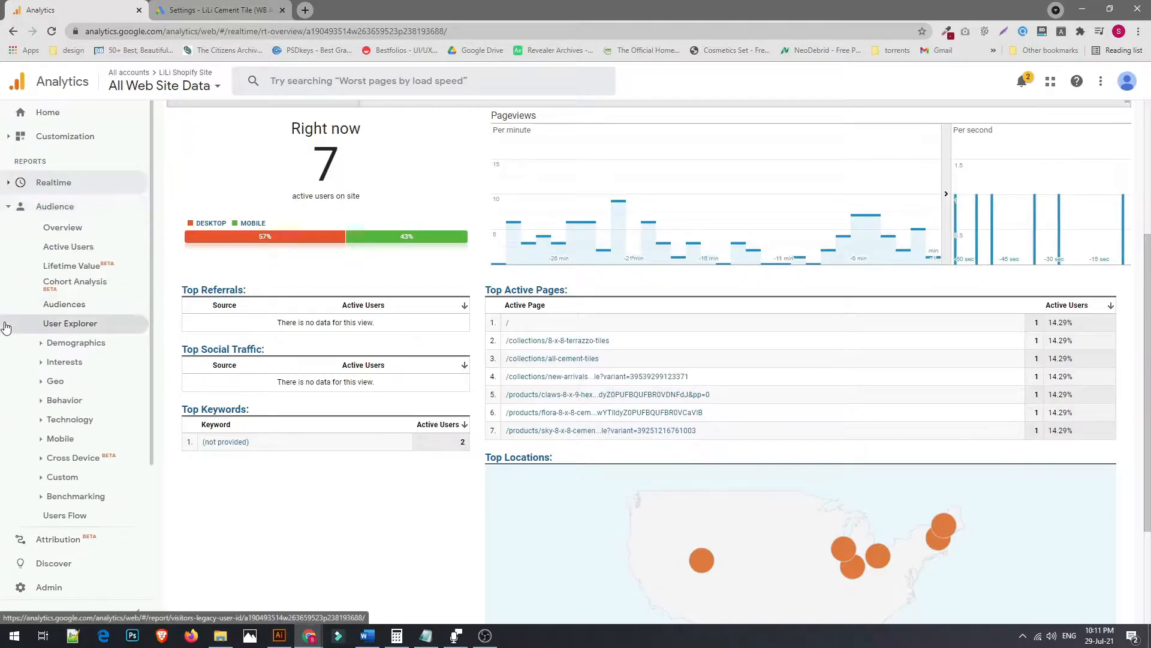
{"action": "left_click", "coordinate": [6, 207]}
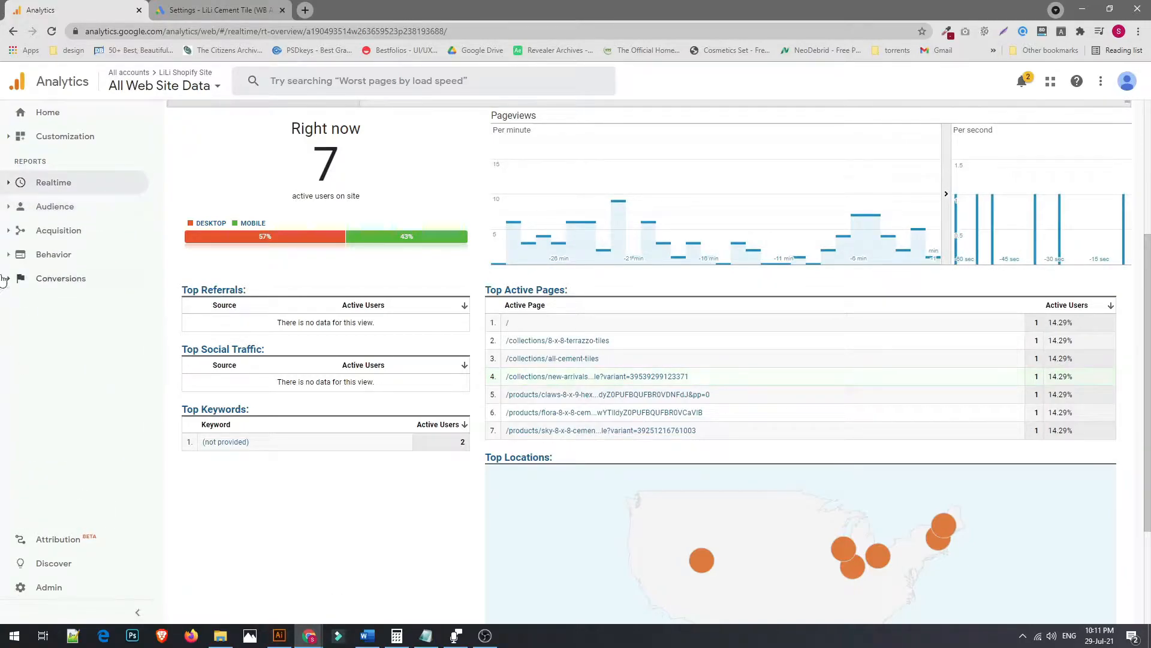
{"action": "left_click", "coordinate": [8, 232]}
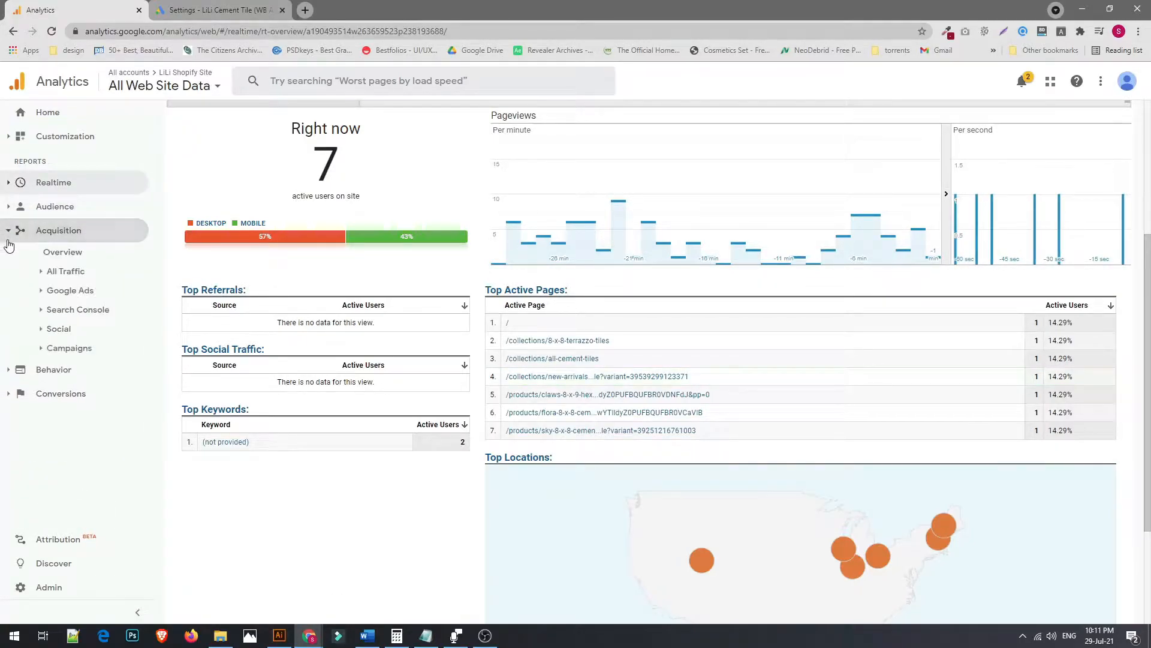
{"action": "left_click", "coordinate": [43, 292]}
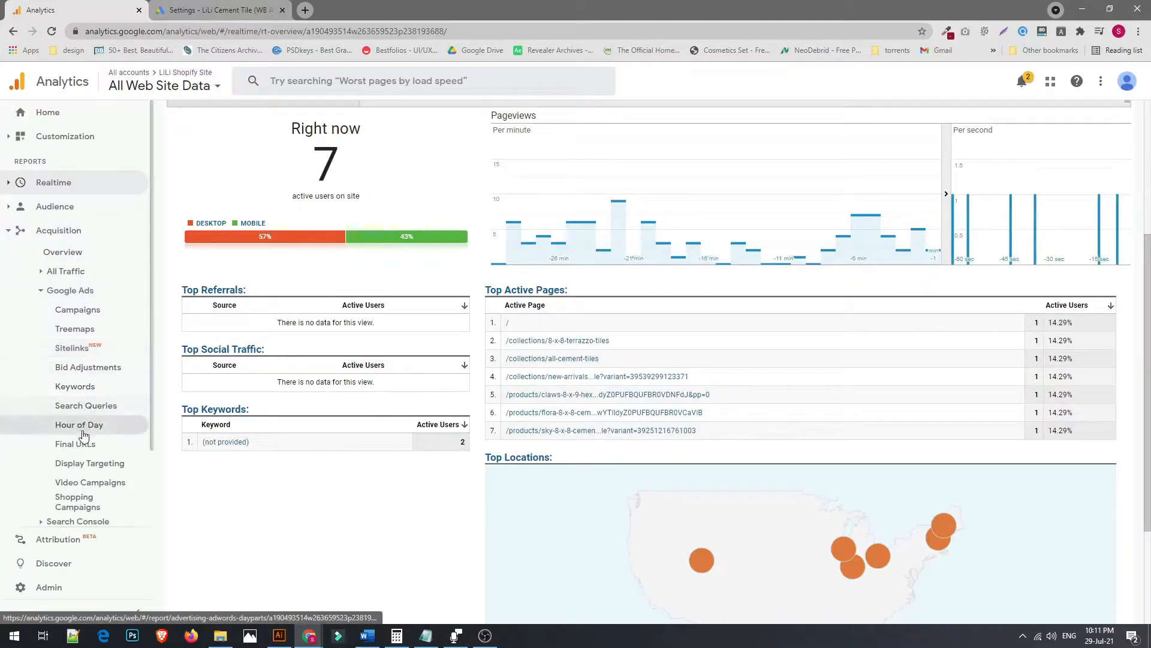
{"action": "left_click", "coordinate": [69, 389]}
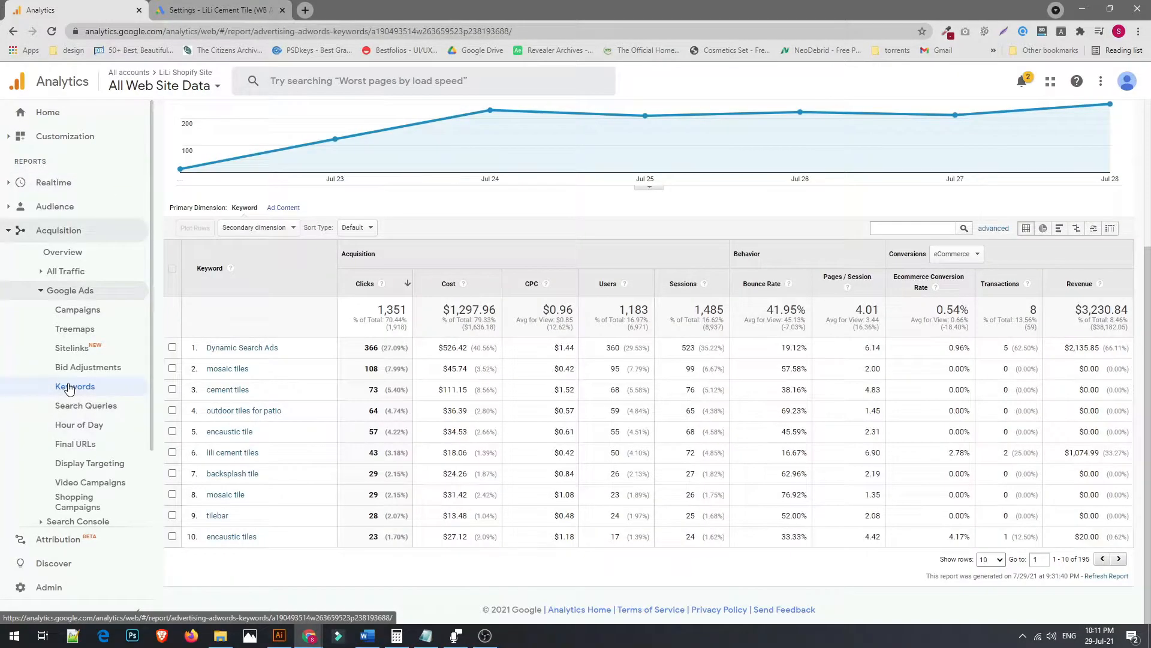
Set the report date range to Jul 1, 2021 – Jul 28, 2021
{"action": "scroll", "coordinate": [599, 359], "scroll_direction": "up", "scroll_amount": 2}
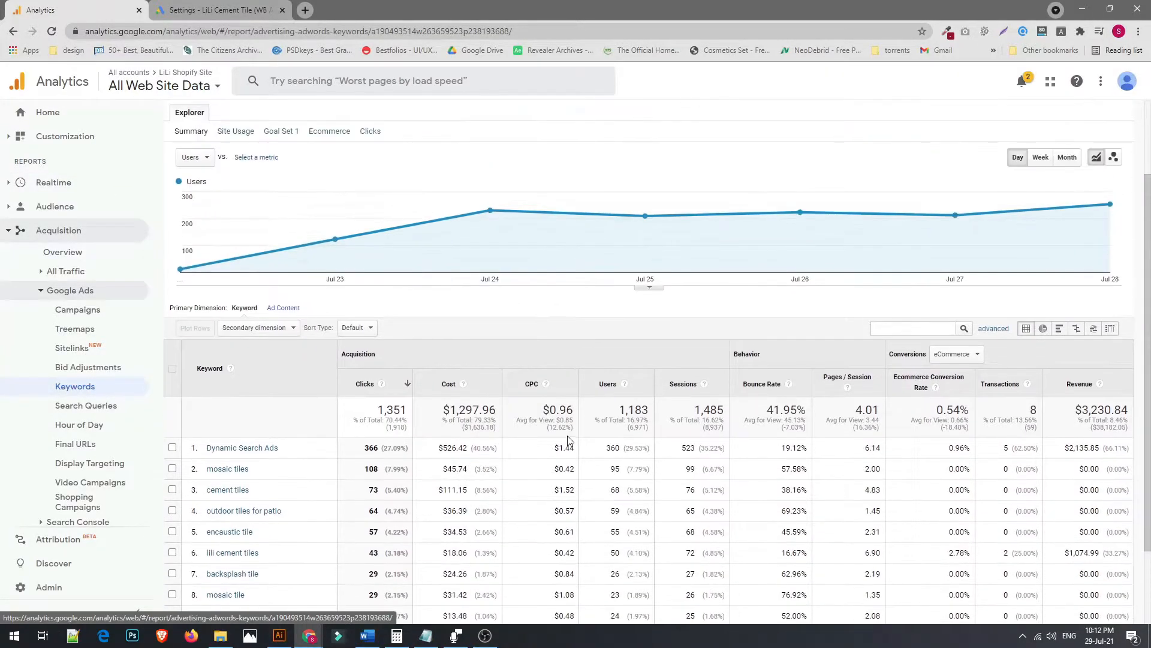
{"action": "scroll", "coordinate": [990, 264], "scroll_direction": "up", "scroll_amount": 2}
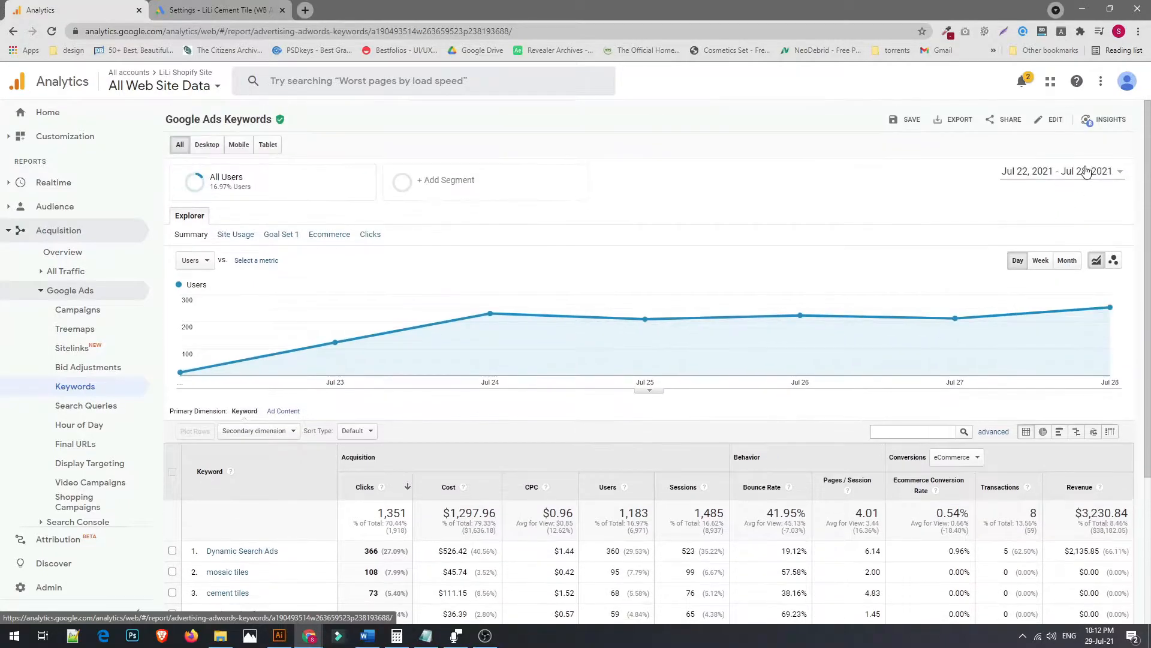
{"action": "left_click", "coordinate": [1056, 171]}
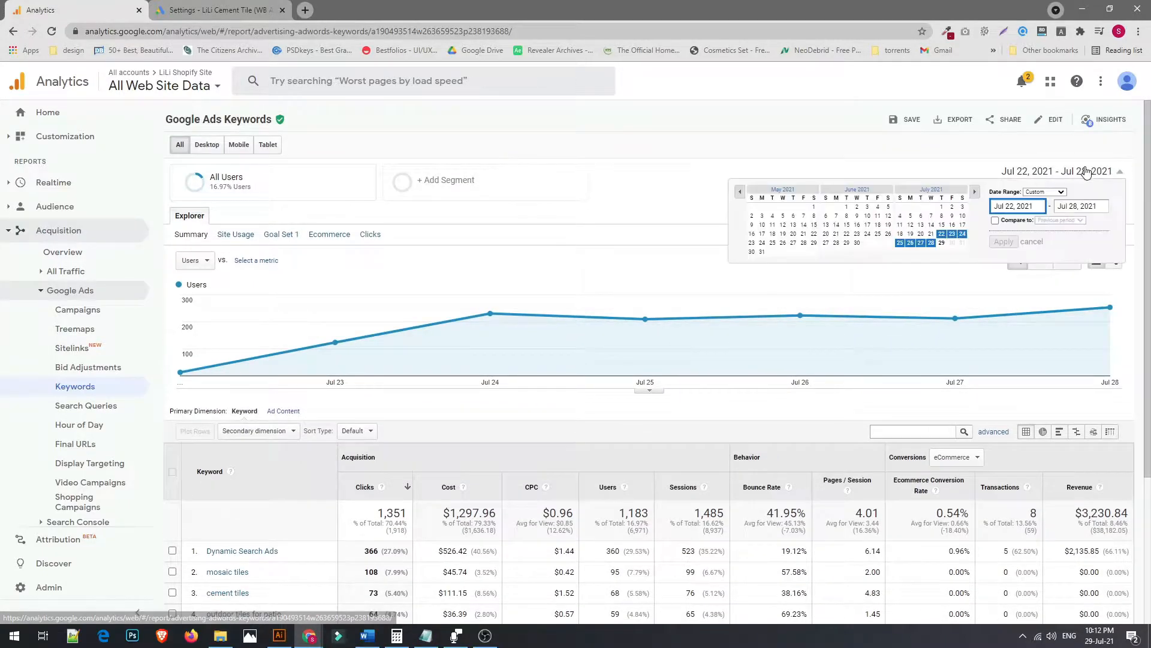
{"action": "left_click", "coordinate": [941, 207]}
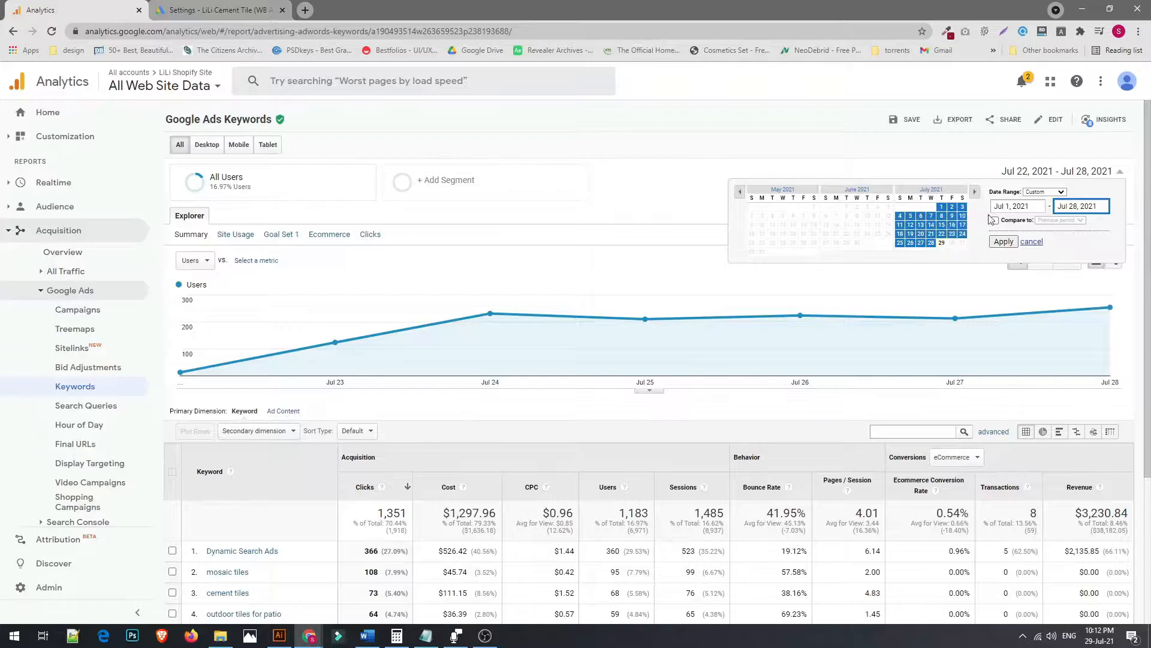
{"action": "left_click", "coordinate": [1004, 242]}
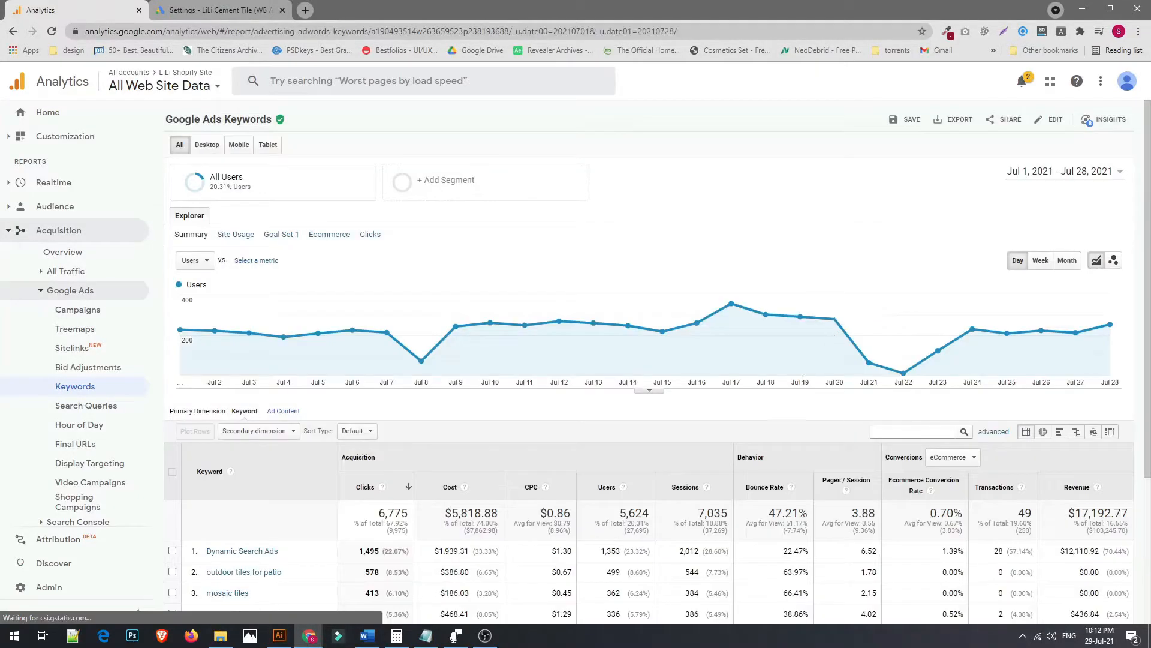
Show more rows per page in the keyword table
{"action": "scroll", "coordinate": [832, 308], "scroll_direction": "down", "scroll_amount": 3}
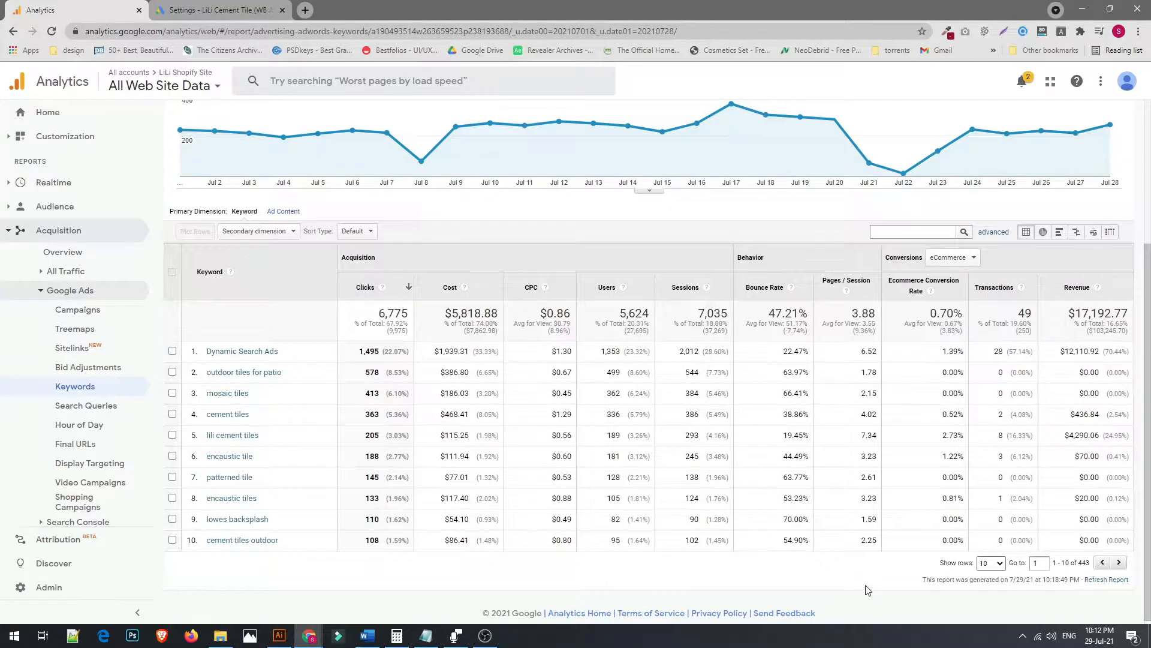
{"action": "left_click", "coordinate": [1000, 564]}
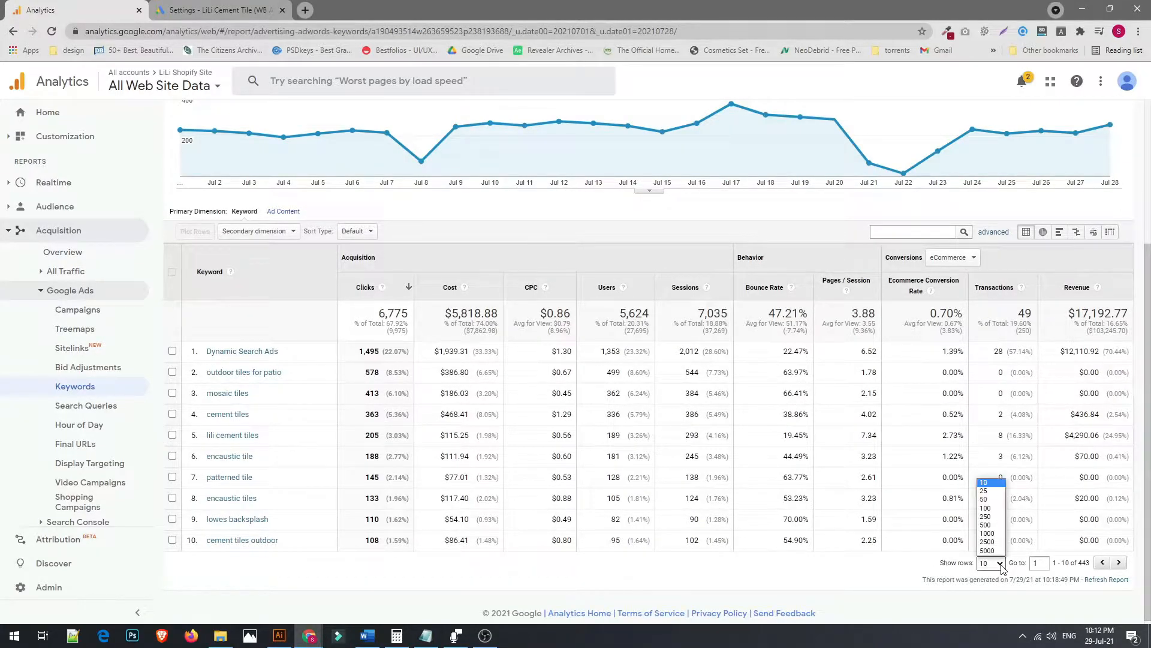
{"action": "left_click", "coordinate": [996, 516]}
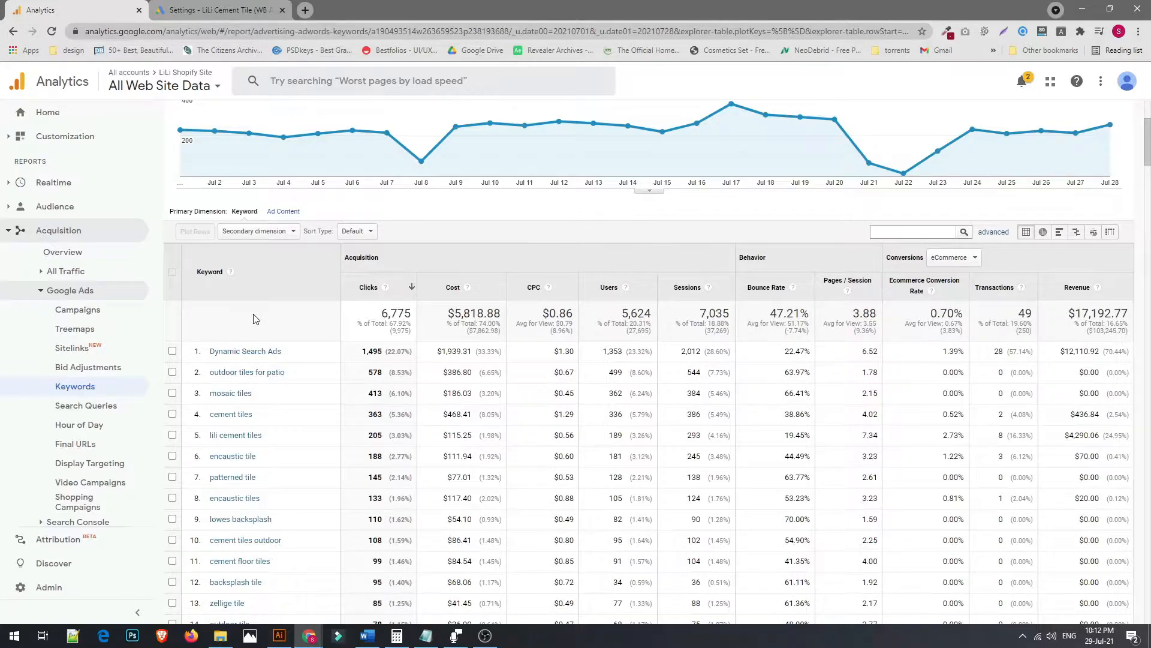
Add Google Ads: Ad Group as the secondary dimension of the keyword table
{"action": "left_click", "coordinate": [278, 239]}
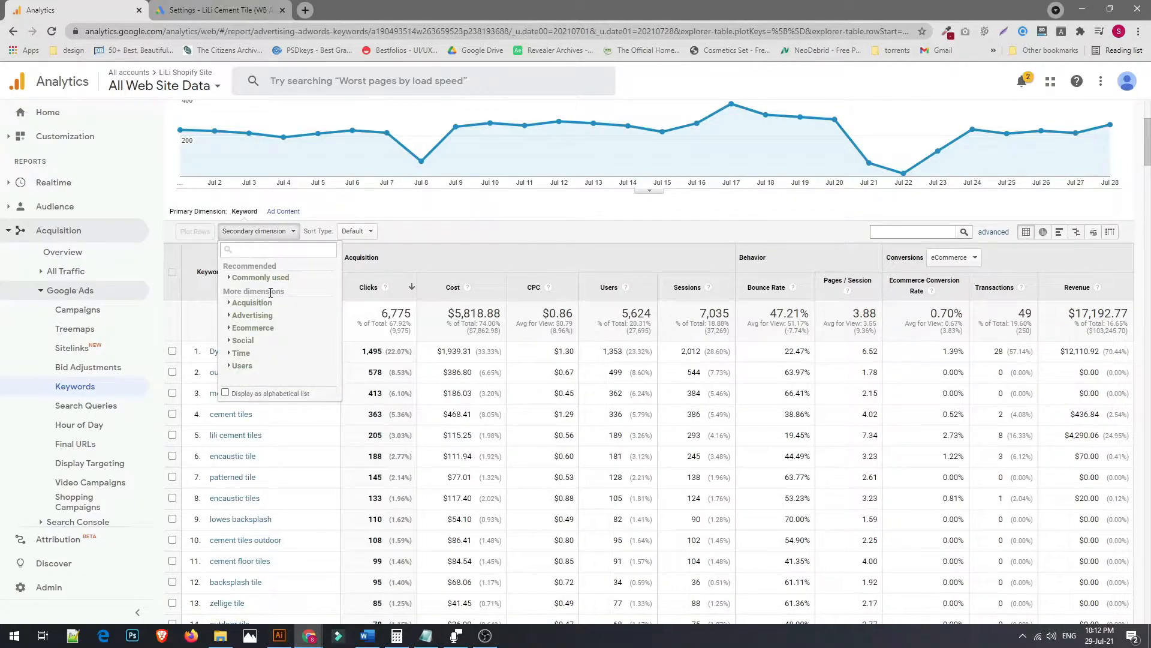
{"action": "left_click", "coordinate": [230, 318]}
{"action": "scroll", "coordinate": [276, 336], "scroll_direction": "down", "scroll_amount": 2}
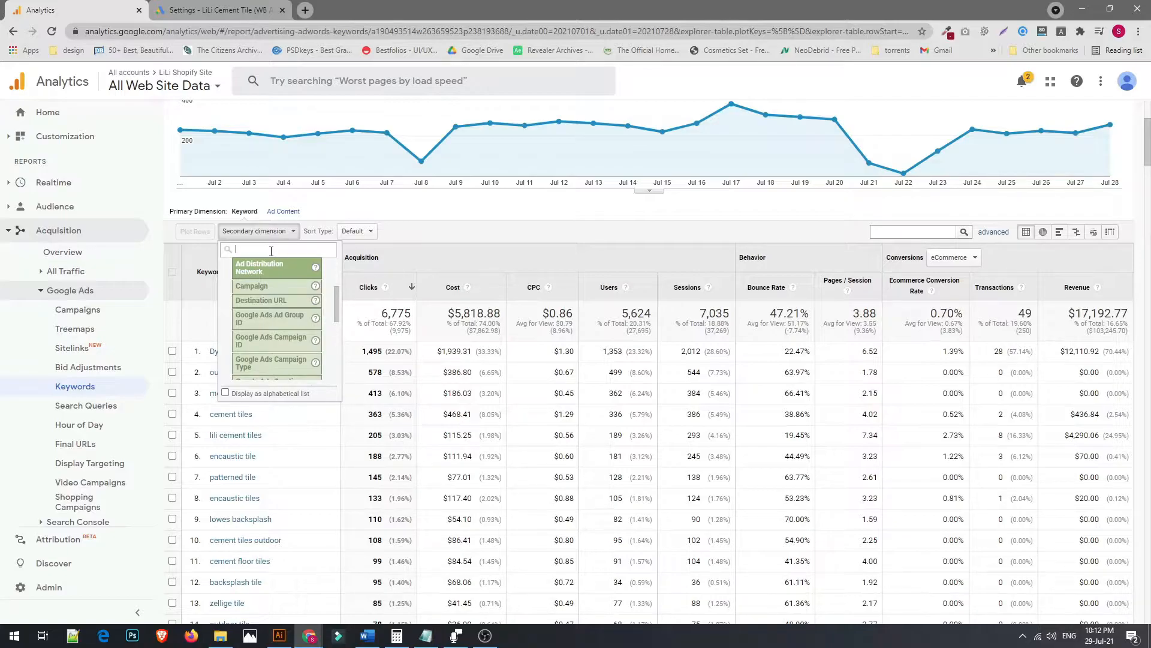
{"action": "type", "text": "ad gr"}
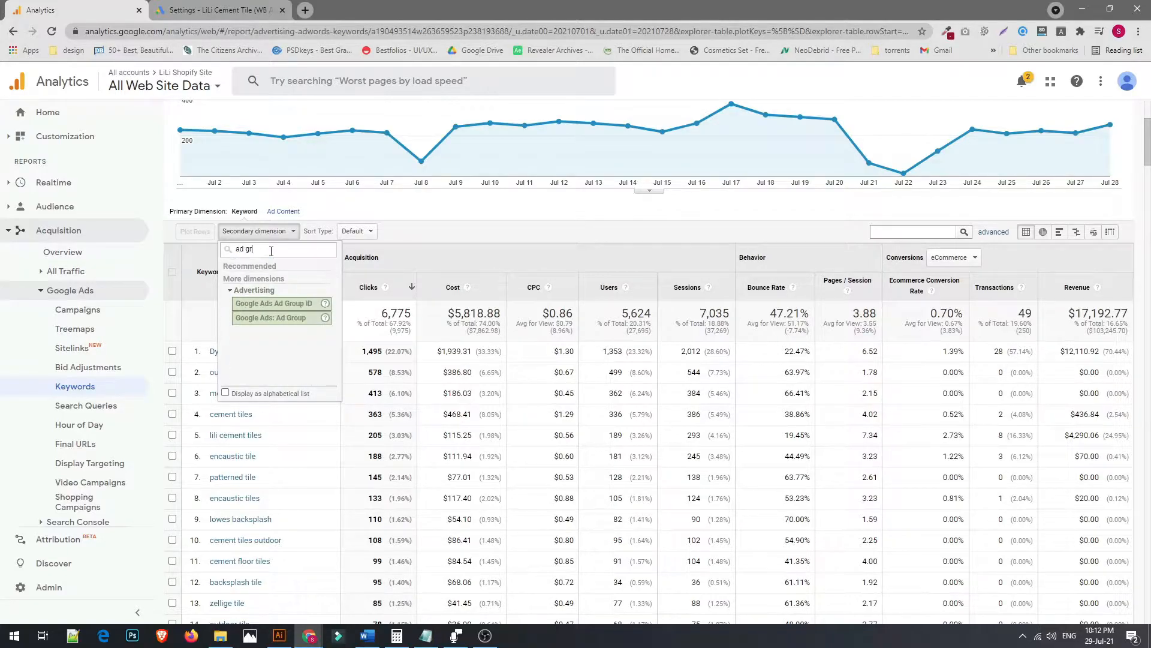
{"action": "left_click", "coordinate": [284, 317]}
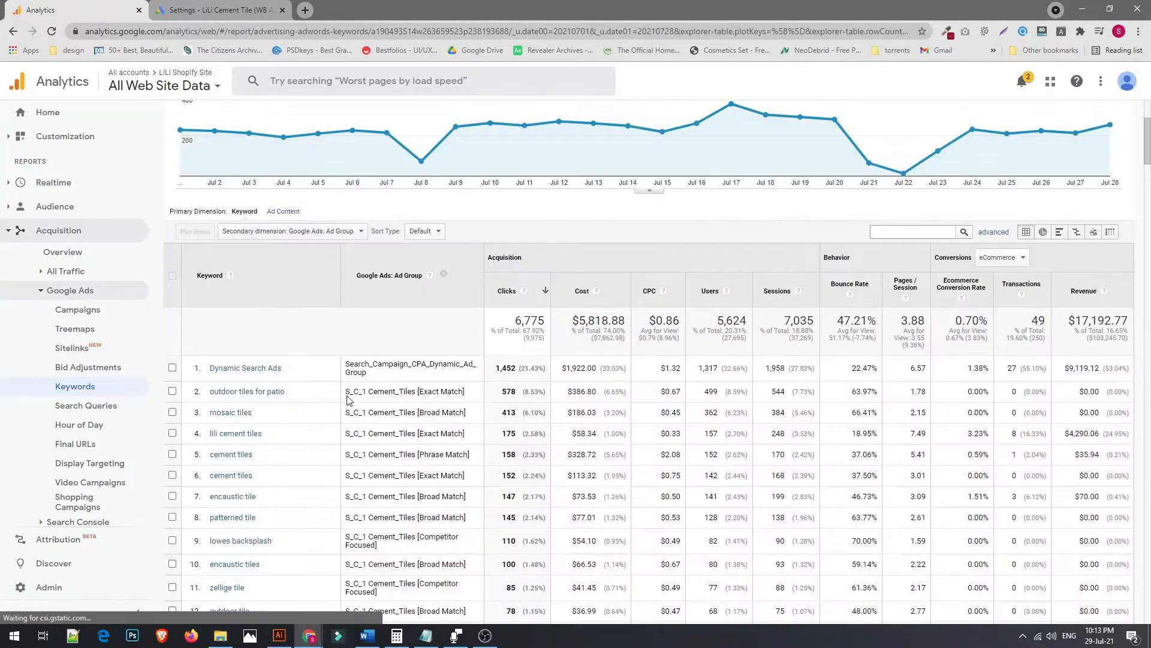
Open an advanced table filter and set its first condition to include Bounce Rate
{"action": "scroll", "coordinate": [348, 396], "scroll_direction": "down", "scroll_amount": 3}
{"action": "scroll", "coordinate": [348, 396], "scroll_direction": "up", "scroll_amount": 1}
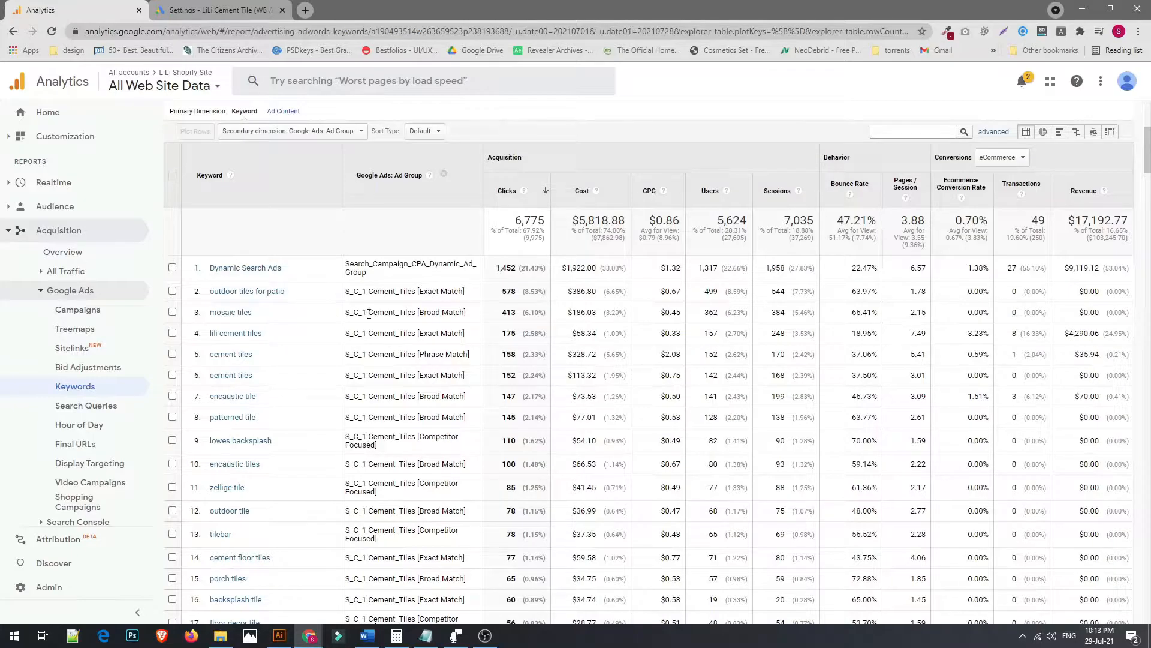
{"action": "left_click_drag", "start_coordinate": [369, 314], "coordinate": [431, 316]}
{"action": "left_click", "coordinate": [469, 314]}
{"action": "left_click", "coordinate": [993, 135]}
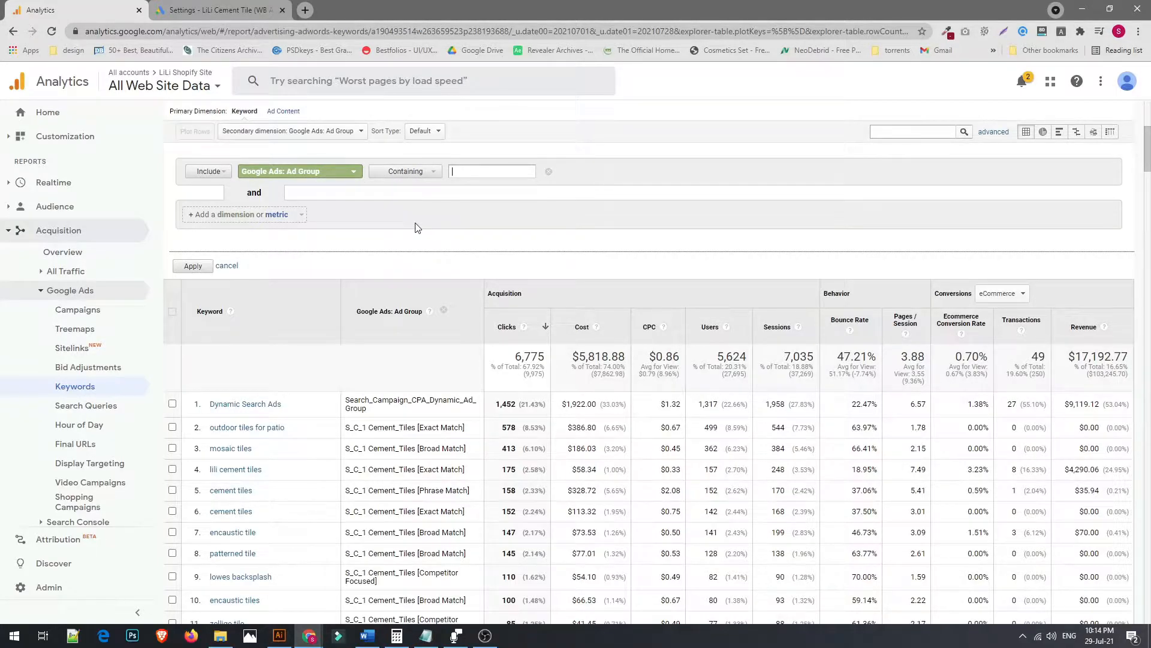
{"action": "left_click", "coordinate": [329, 176]}
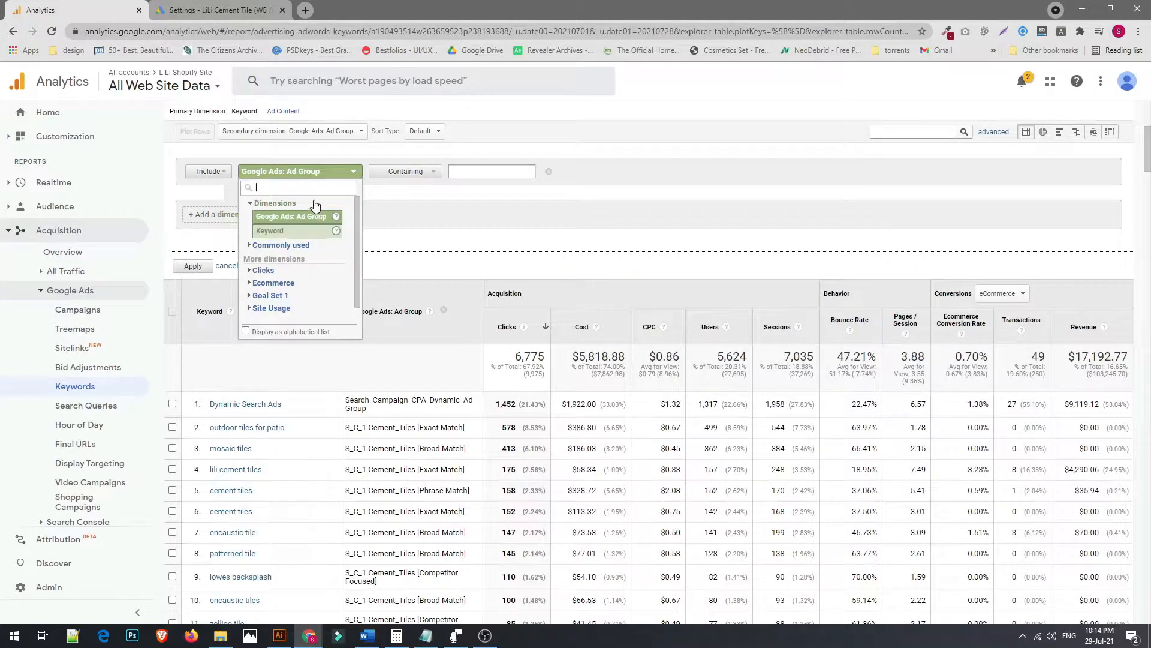
{"action": "type", "text": "boun"}
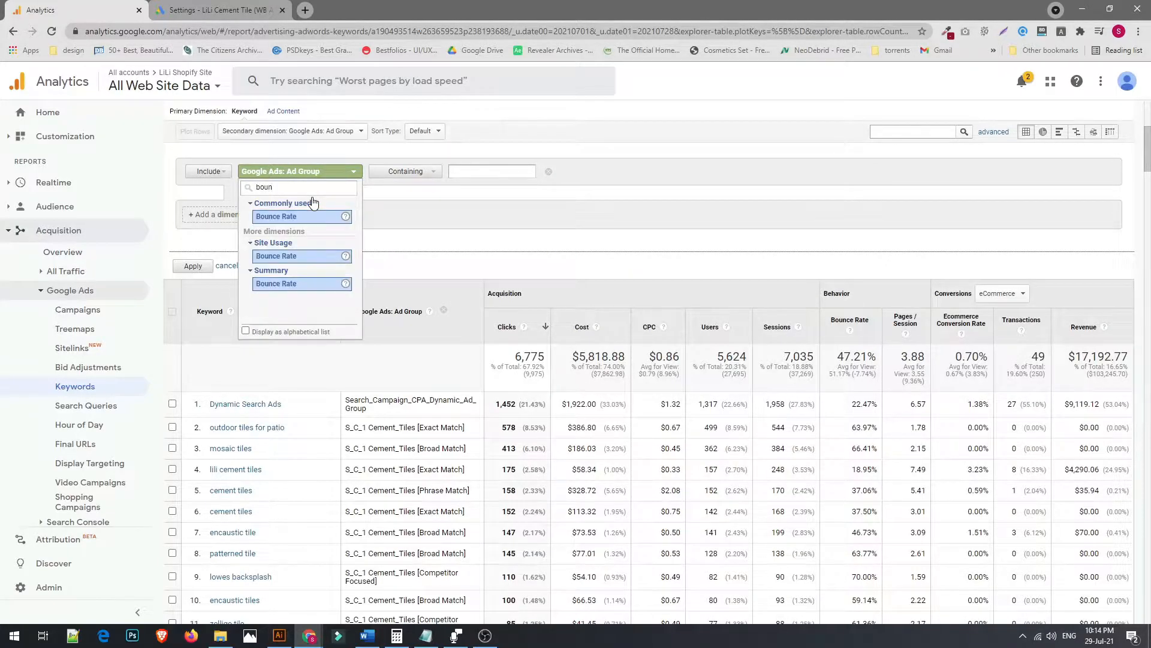
{"action": "left_click", "coordinate": [296, 217]}
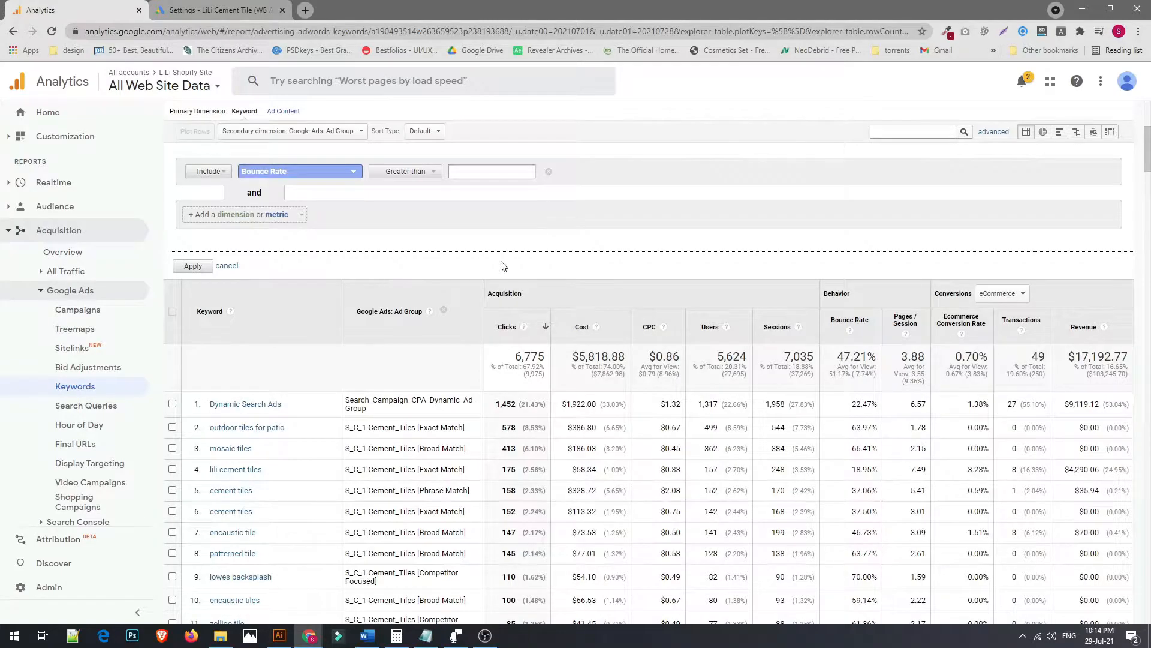
Set the Bounce Rate condition to greater than 90%
{"action": "scroll", "coordinate": [502, 266], "scroll_direction": "down", "scroll_amount": 3}
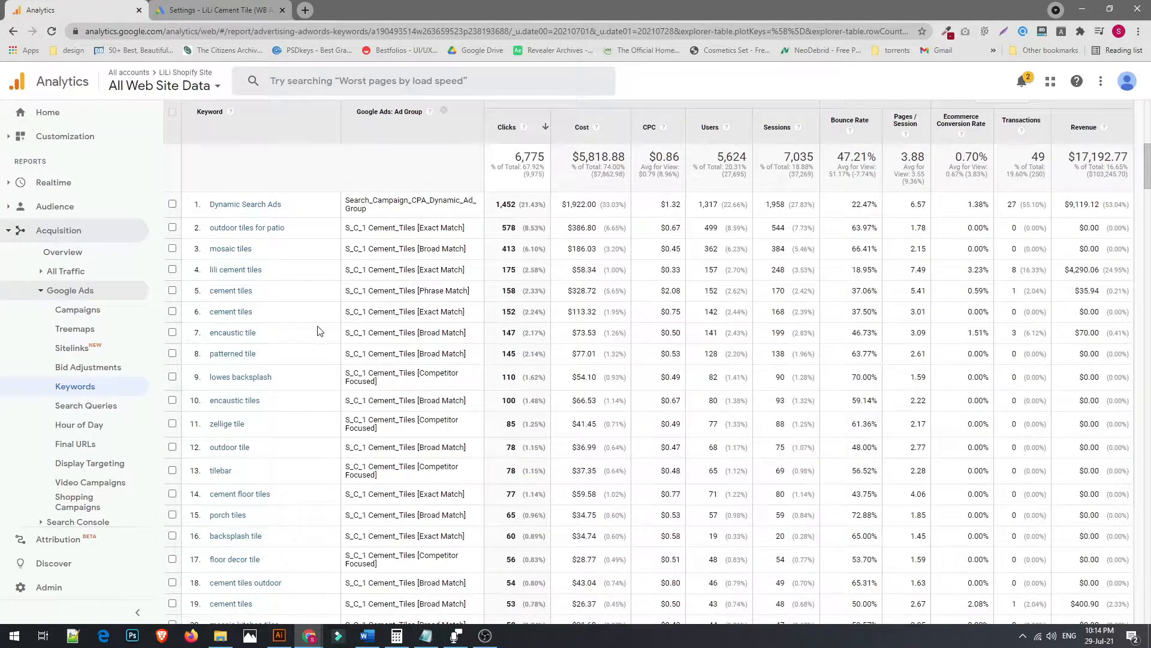
{"action": "scroll", "coordinate": [320, 332], "scroll_direction": "up", "scroll_amount": 3}
{"action": "scroll", "coordinate": [422, 295], "scroll_direction": "down", "scroll_amount": 3}
{"action": "scroll", "coordinate": [769, 348], "scroll_direction": "up", "scroll_amount": 2}
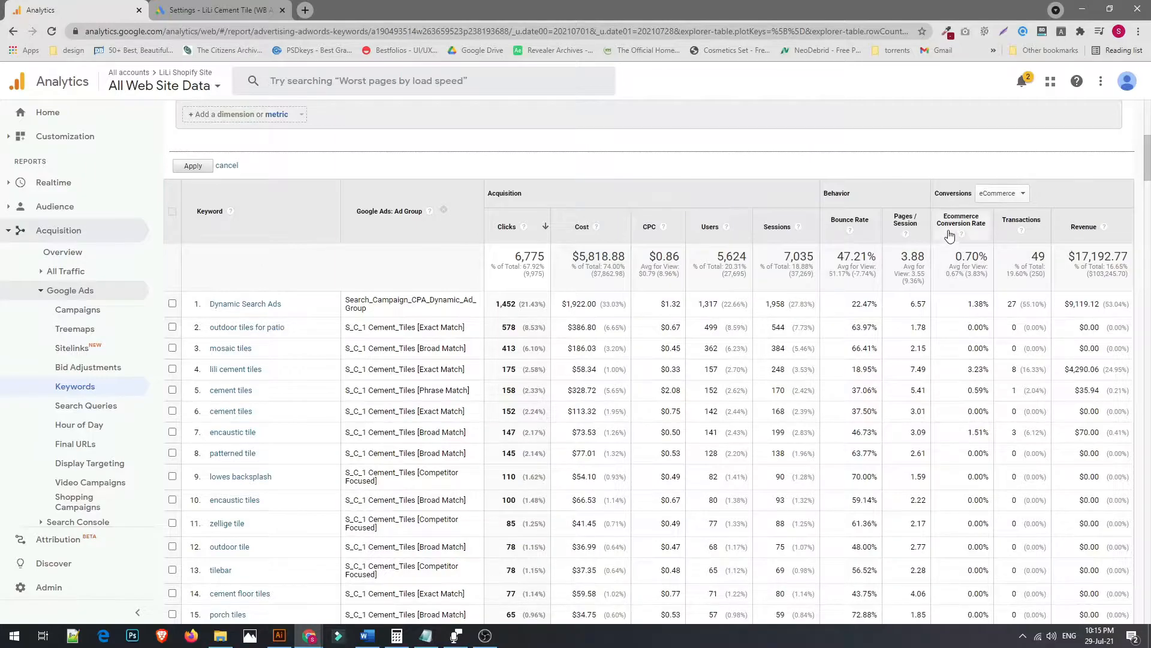
{"action": "scroll", "coordinate": [948, 231], "scroll_direction": "up", "scroll_amount": 5}
{"action": "left_click", "coordinate": [496, 368]}
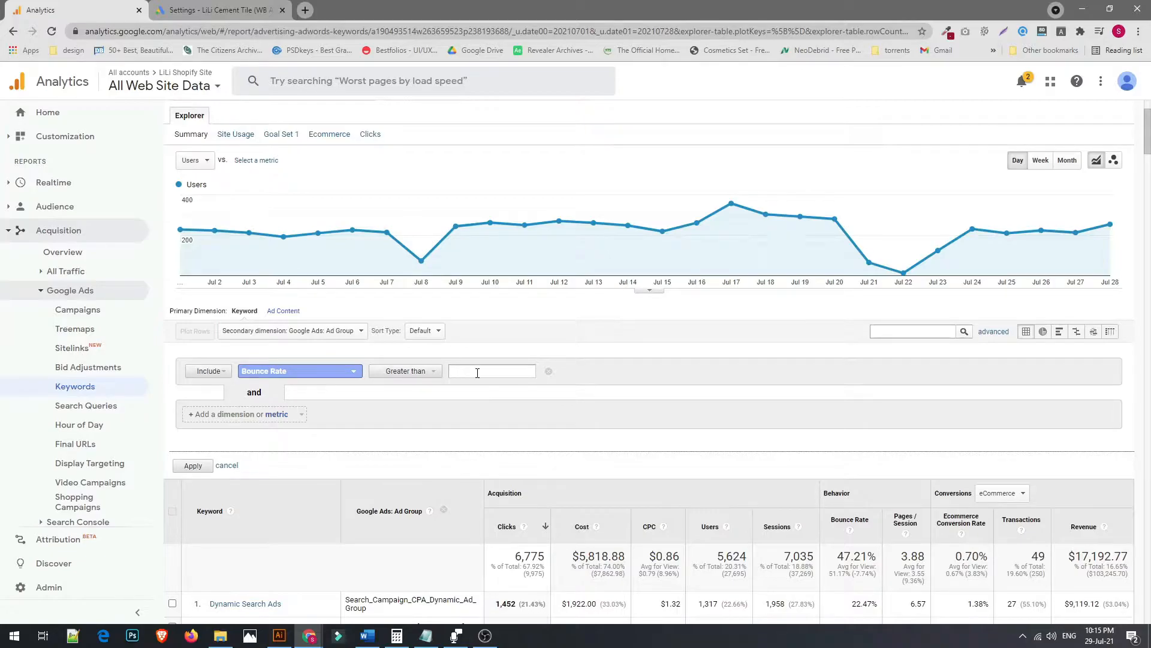
{"action": "type", "text": "90%"}
Add a second filter condition on Clicks
{"action": "left_click", "coordinate": [245, 415]}
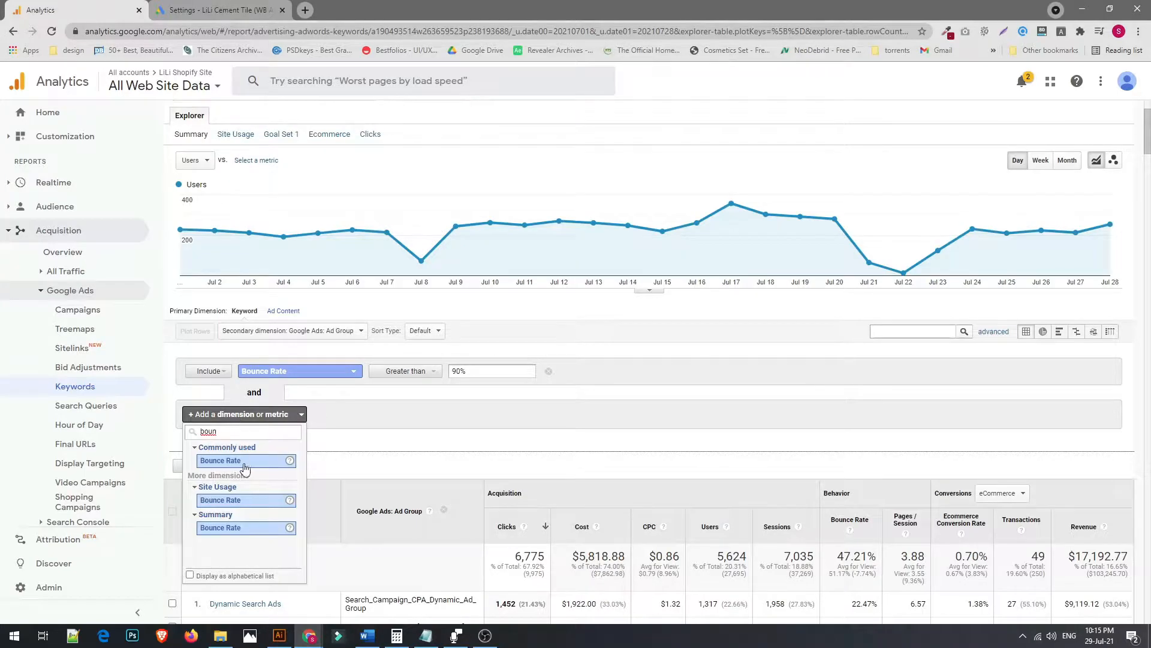
{"action": "type", "text": "clic"}
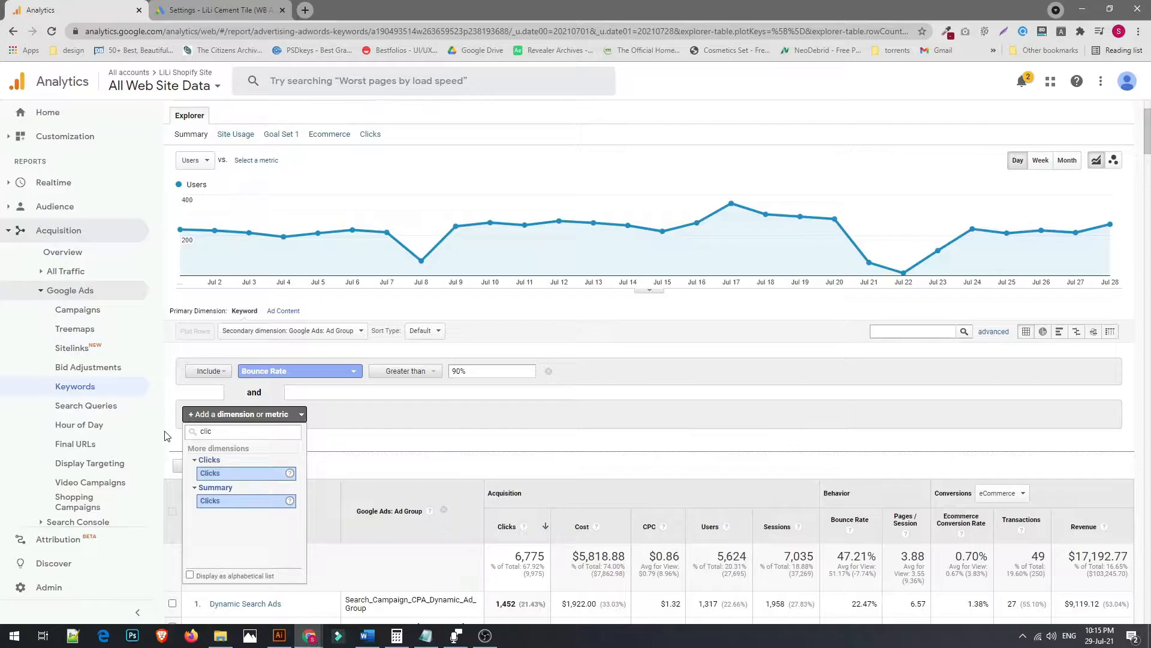
{"action": "left_click", "coordinate": [231, 473]}
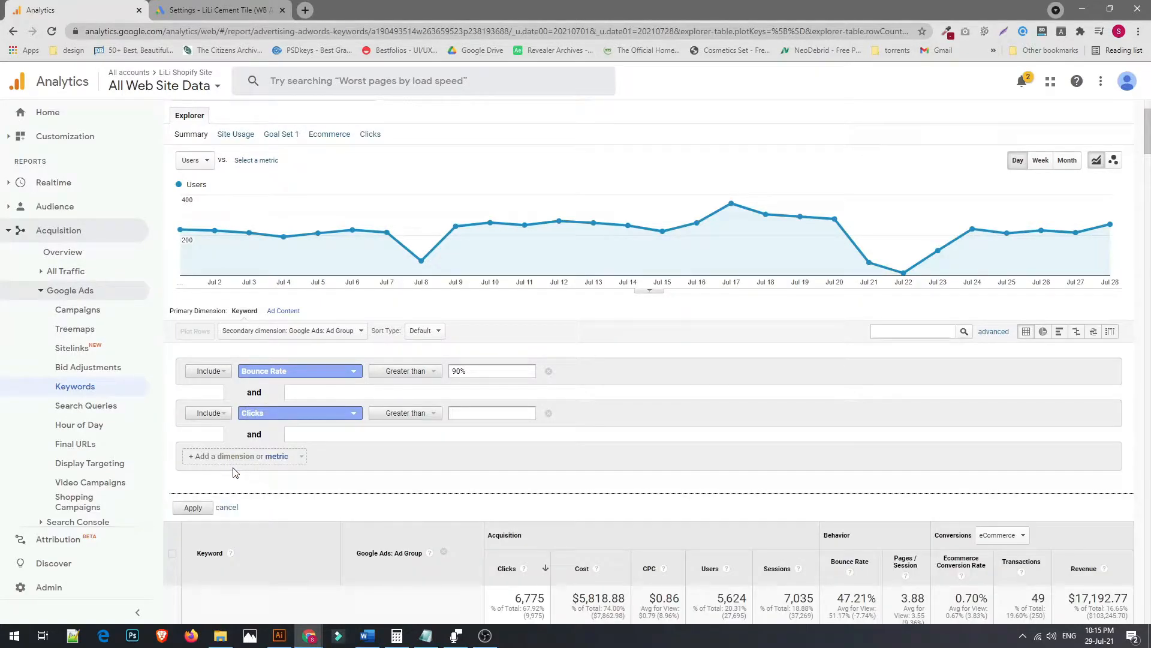
Set the Clicks condition to greater than 5 and apply the advanced filter
{"action": "scroll", "coordinate": [236, 471], "scroll_direction": "down", "scroll_amount": 2}
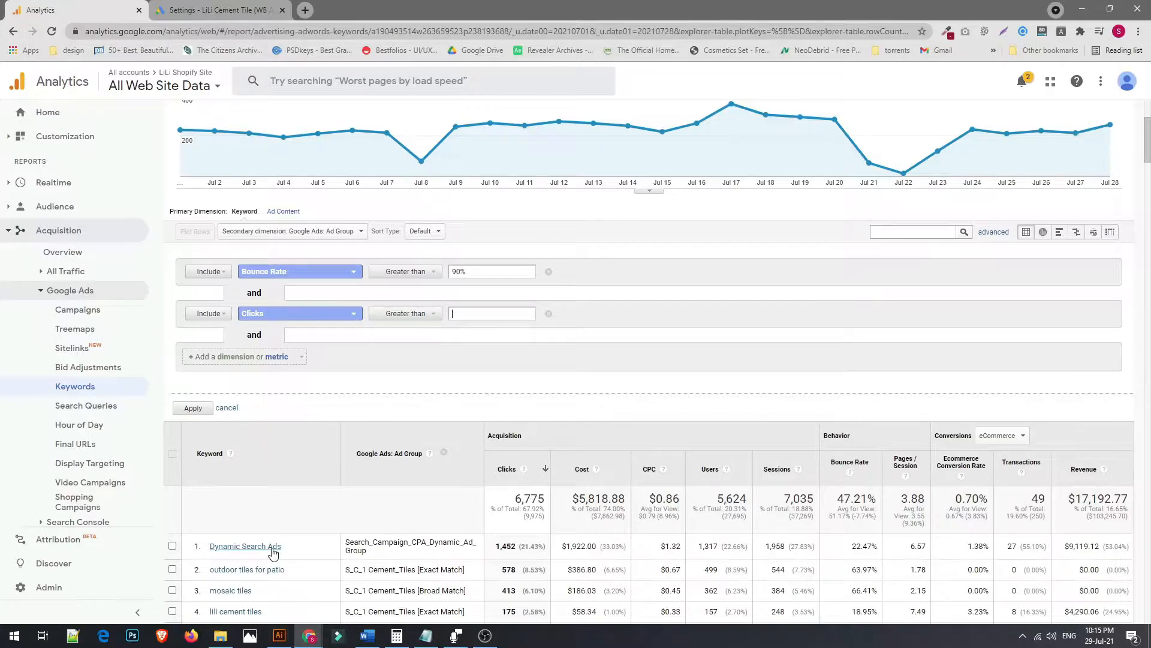
{"action": "scroll", "coordinate": [273, 550], "scroll_direction": "down", "scroll_amount": 2}
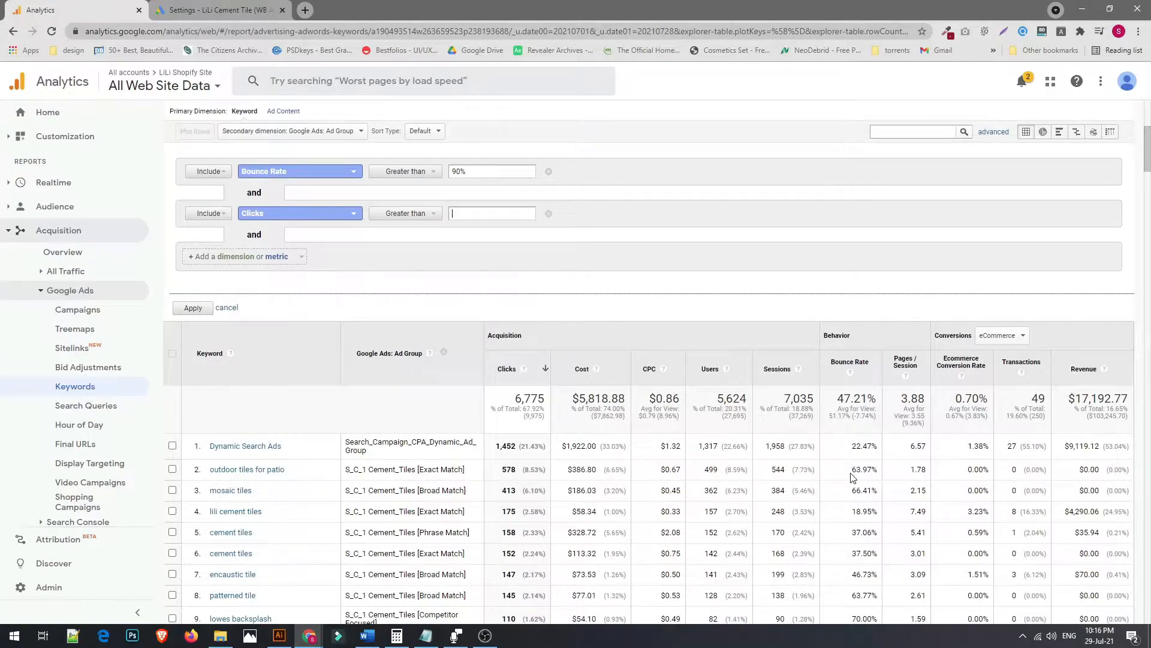
{"action": "left_click_drag", "start_coordinate": [879, 470], "coordinate": [854, 475]}
{"action": "scroll", "coordinate": [392, 483], "scroll_direction": "up", "scroll_amount": 2}
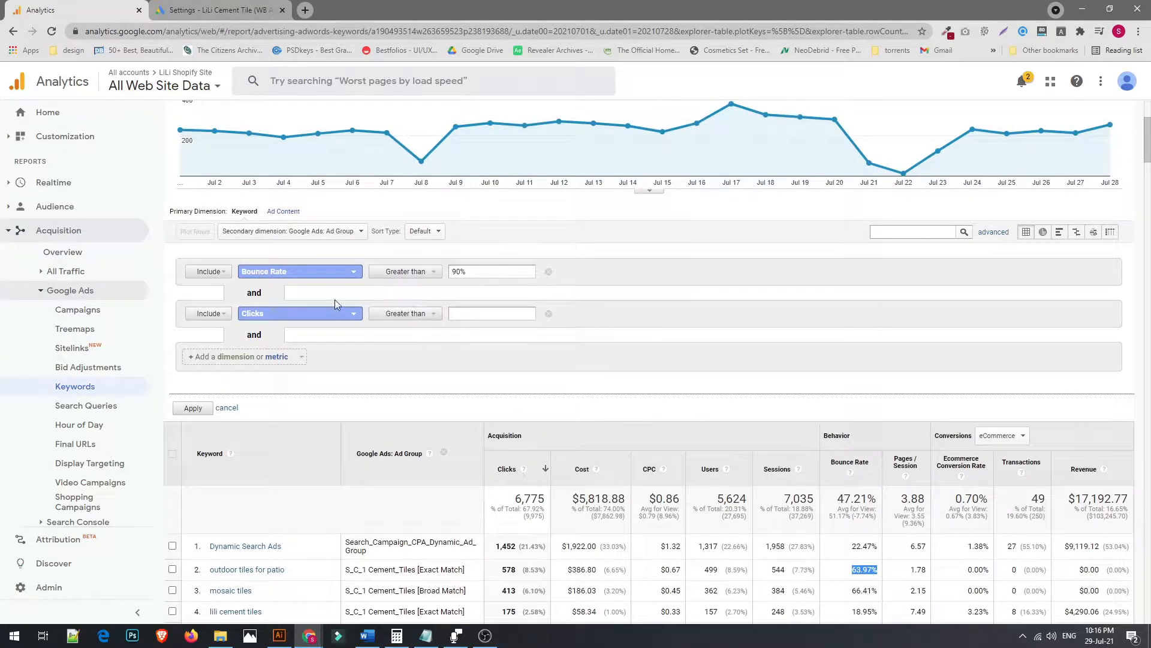
{"action": "left_click", "coordinate": [464, 317]}
{"action": "type", "text": "5"}
{"action": "left_click", "coordinate": [193, 409]}
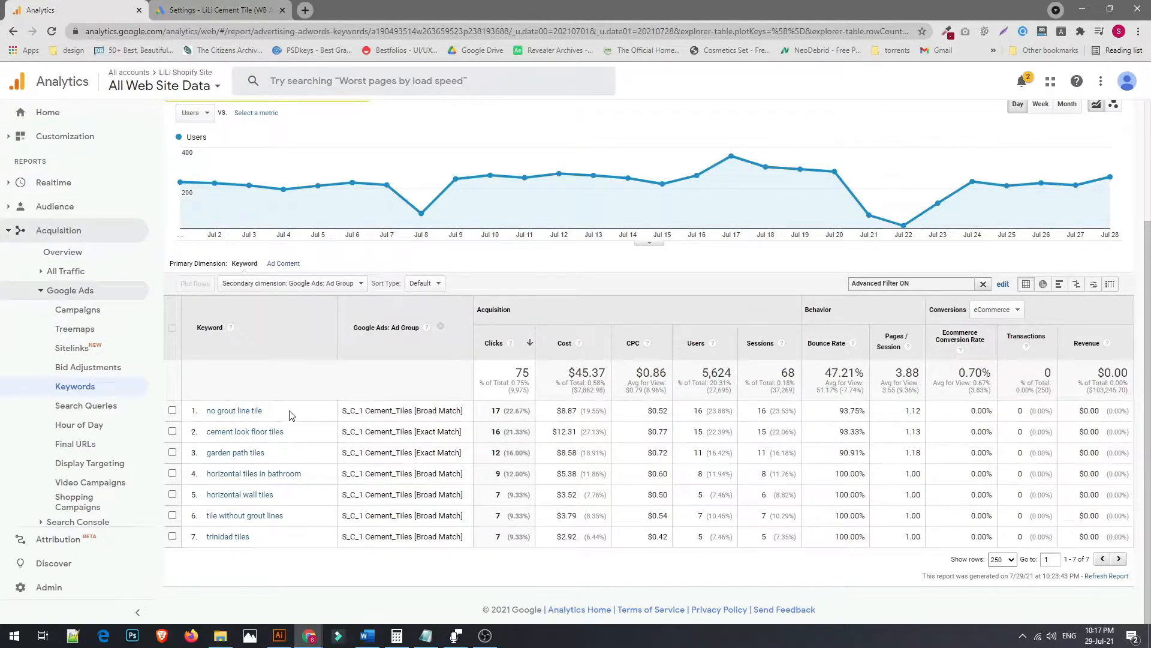
Examine the filtered keywords' bounce rates and ad groups, selecting the top keyword's ad group name
{"action": "left_click_drag", "start_coordinate": [863, 412], "coordinate": [838, 418]}
{"action": "left_click", "coordinate": [851, 415]}
{"action": "left_click_drag", "start_coordinate": [286, 414], "coordinate": [206, 413]}
{"action": "left_click", "coordinate": [321, 417]}
{"action": "left_click_drag", "start_coordinate": [271, 413], "coordinate": [207, 413]}
{"action": "key", "text": "ctrl+c"}
{"action": "left_click", "coordinate": [363, 413]}
{"action": "double_click", "coordinate": [384, 410]}
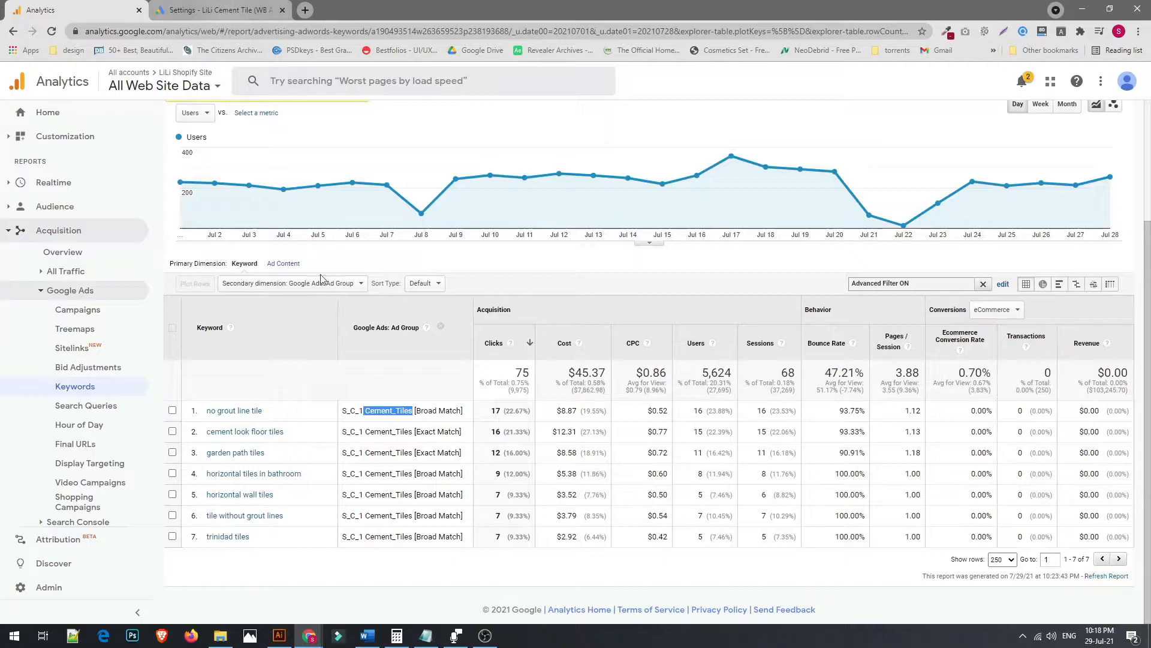
Switch to Google Ads and browse the search campaigns' settings
{"action": "left_click", "coordinate": [248, 5]}
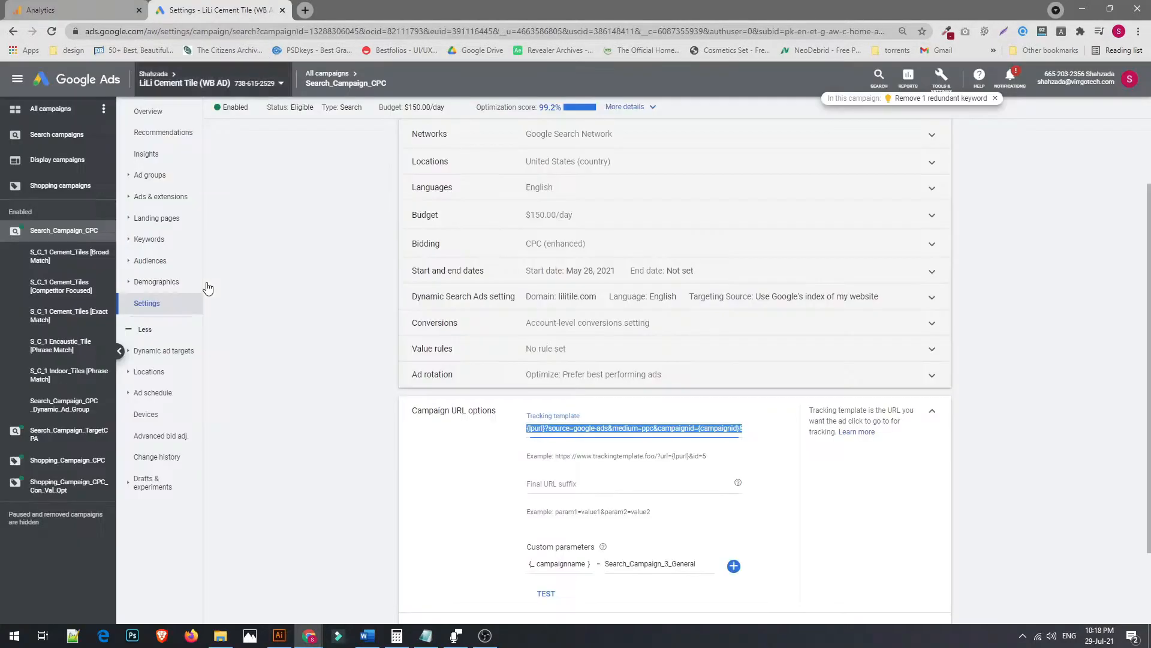
{"action": "left_click", "coordinate": [116, 5]}
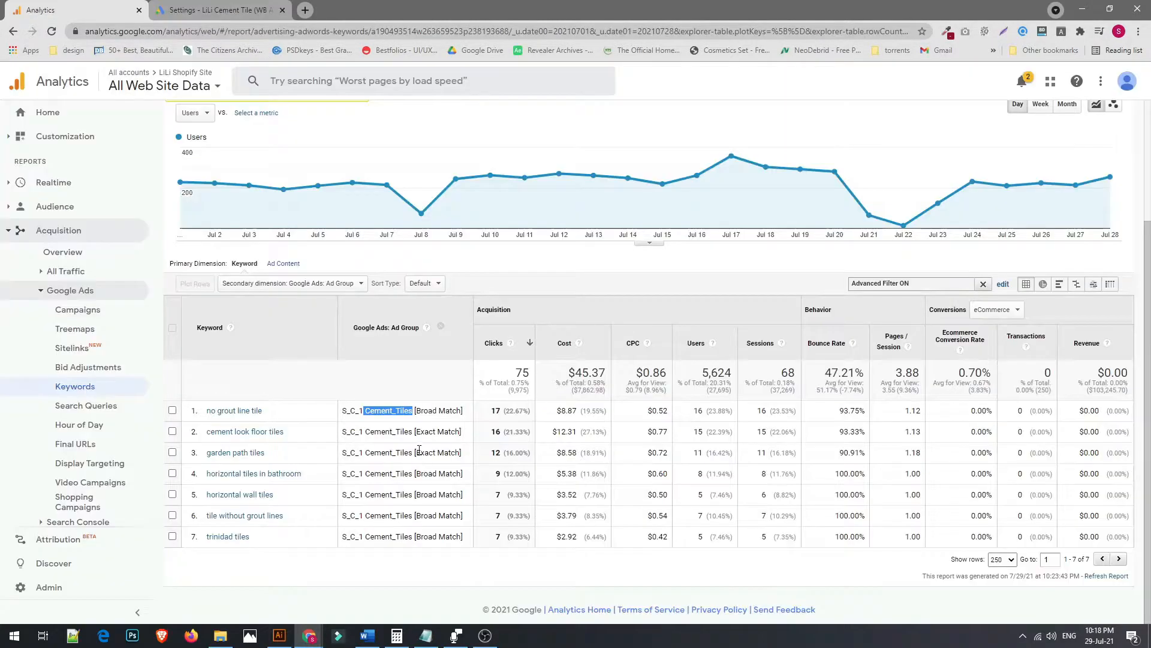
{"action": "key", "text": "ctrl+Tab"}
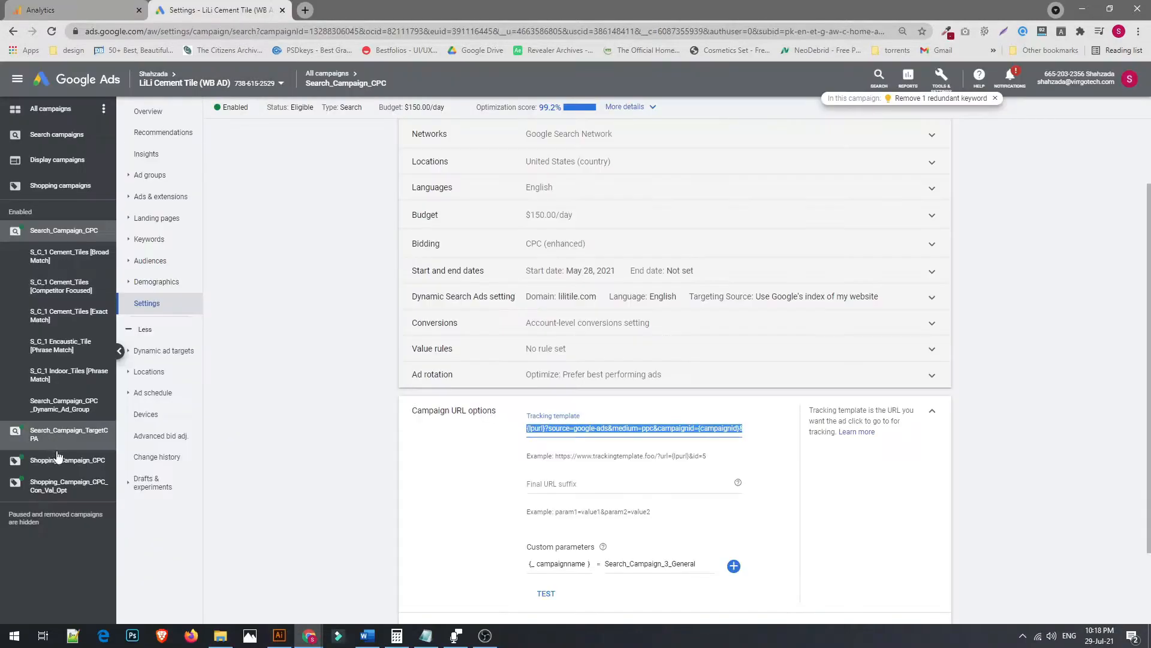
{"action": "left_click", "coordinate": [43, 440]}
{"action": "left_click", "coordinate": [57, 135]}
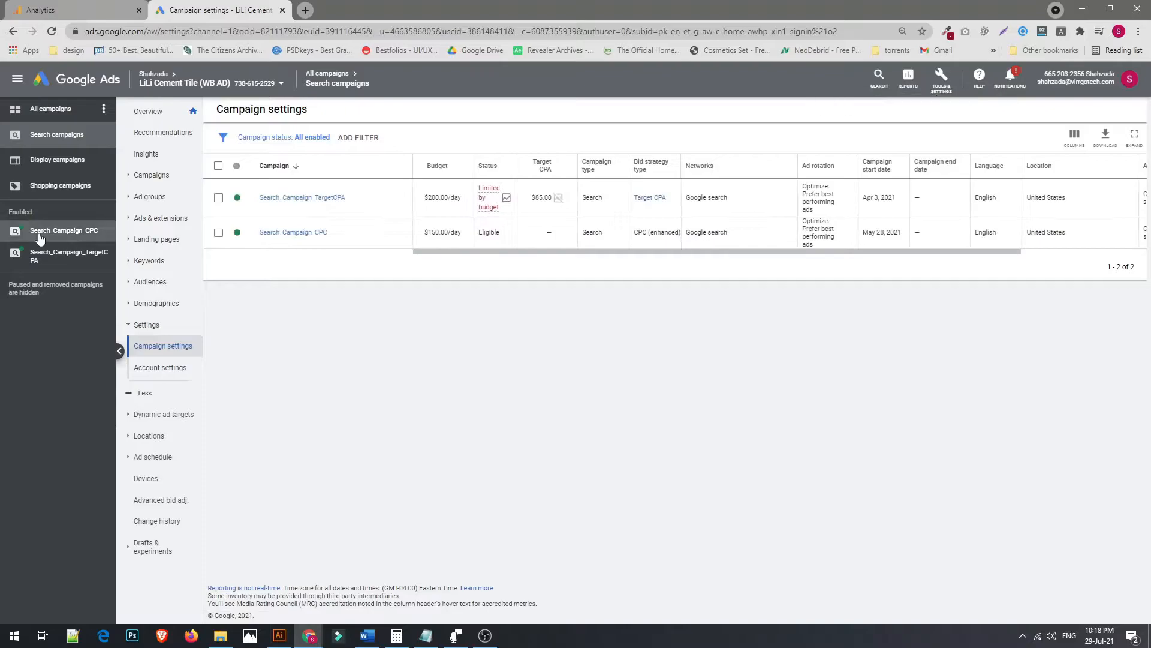
{"action": "left_click", "coordinate": [42, 231]}
{"action": "left_click", "coordinate": [65, 435]}
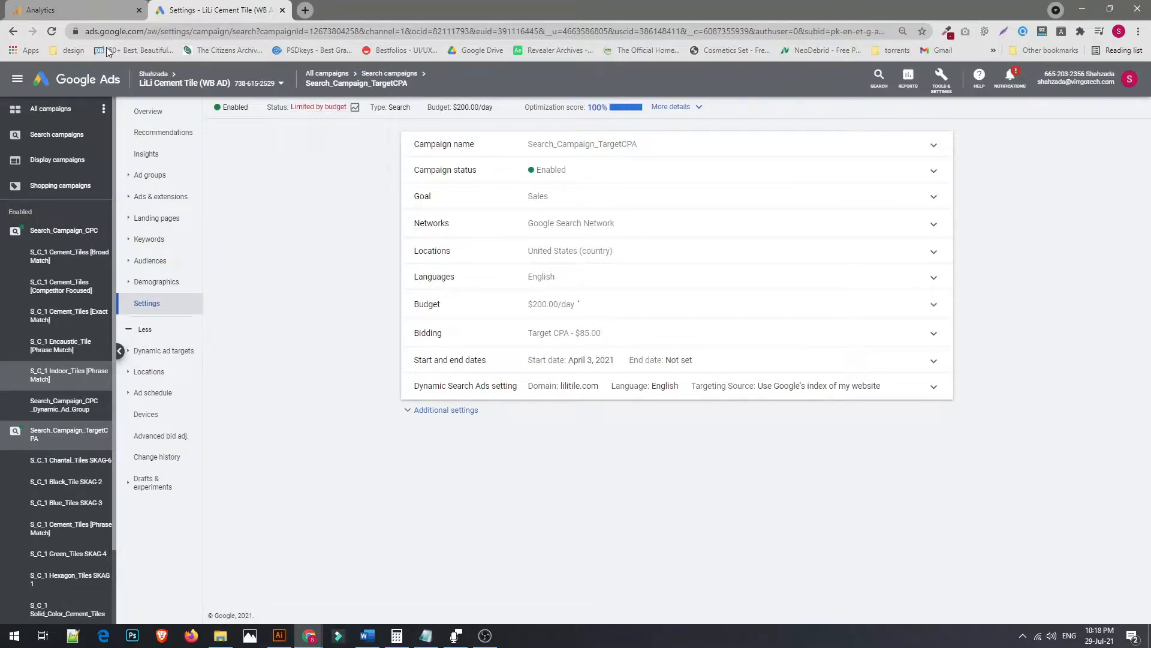
{"action": "scroll", "coordinate": [66, 444], "scroll_direction": "down", "scroll_amount": 2}
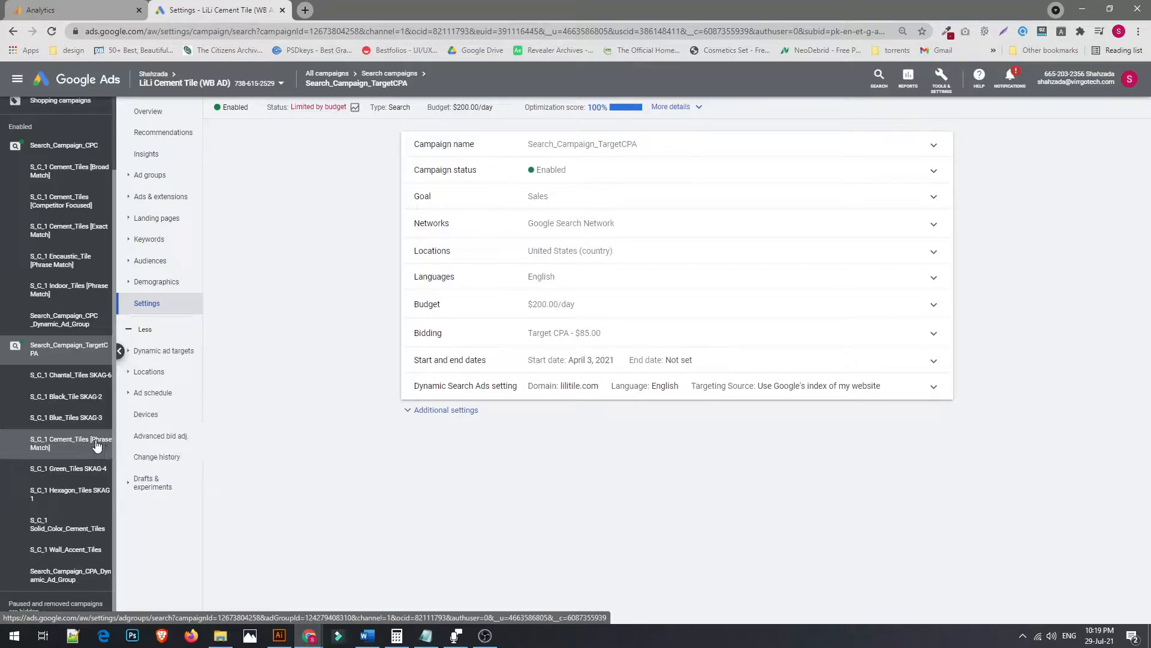
Search the Google Ads page for cement_tile, then clear the search
{"action": "key", "text": "ctrl+f"}
{"action": "type", "text": "s"}
{"action": "key", "text": "BackSpace"}
{"action": "type", "text": "cement tile"}
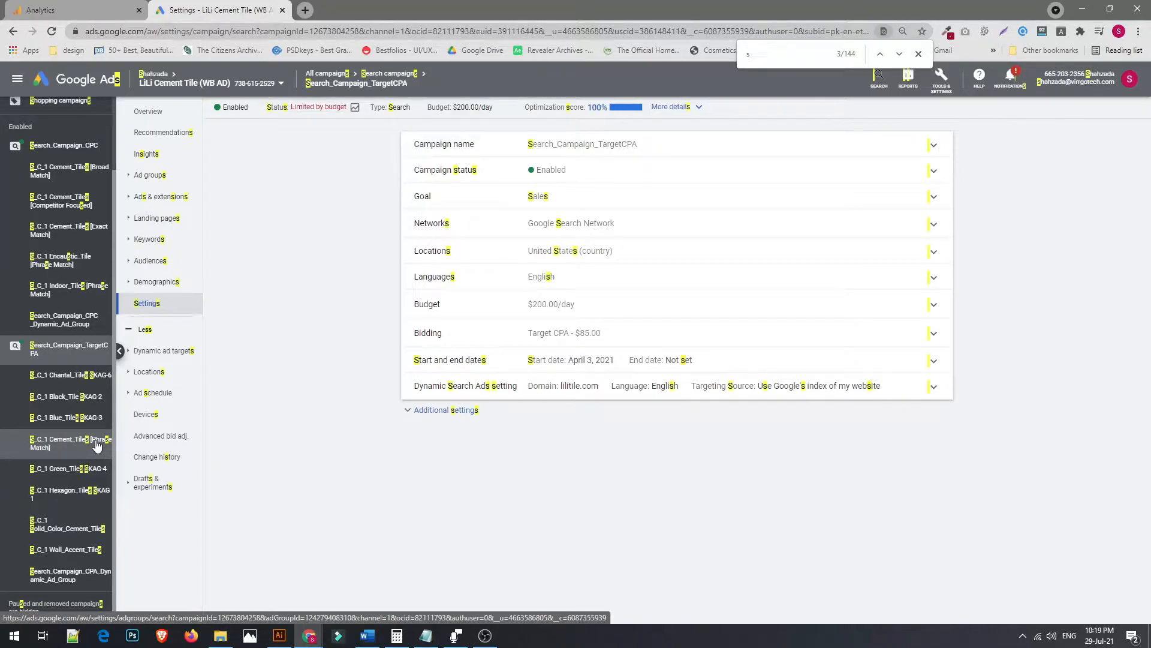
{"action": "key", "text": "BackSpace"}
{"action": "key", "text": "BackSpace"}
{"action": "key", "text": "BackSpace"}
{"action": "key", "text": "BackSpace"}
{"action": "key", "text": "BackSpace"}
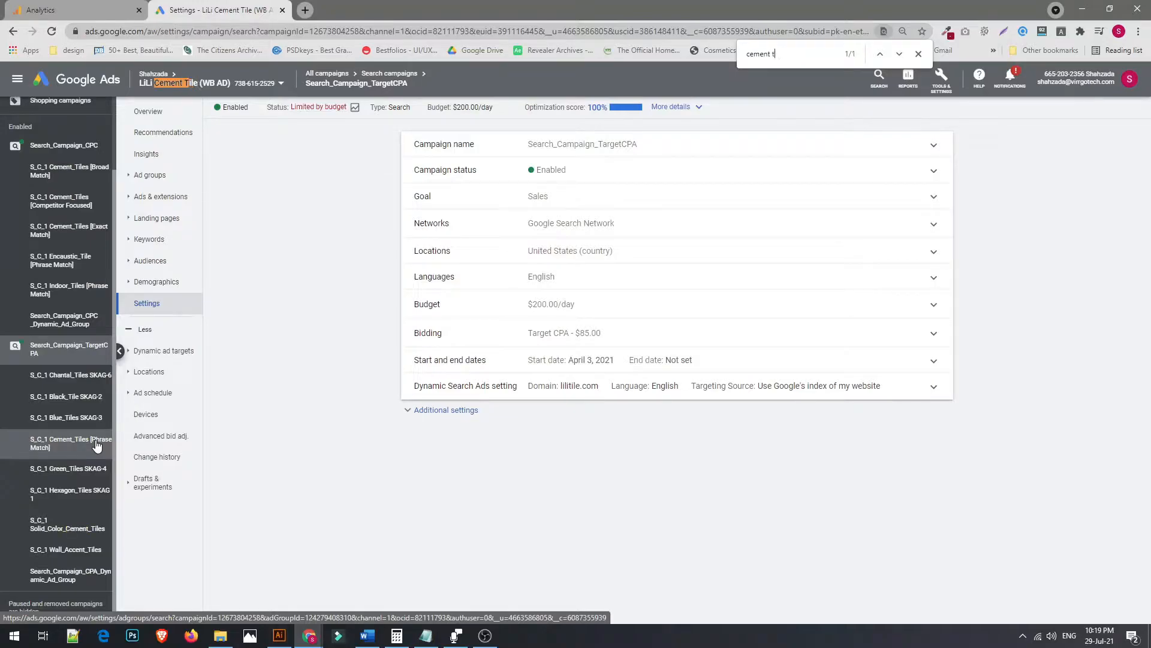
{"action": "type", "text": "_tile"}
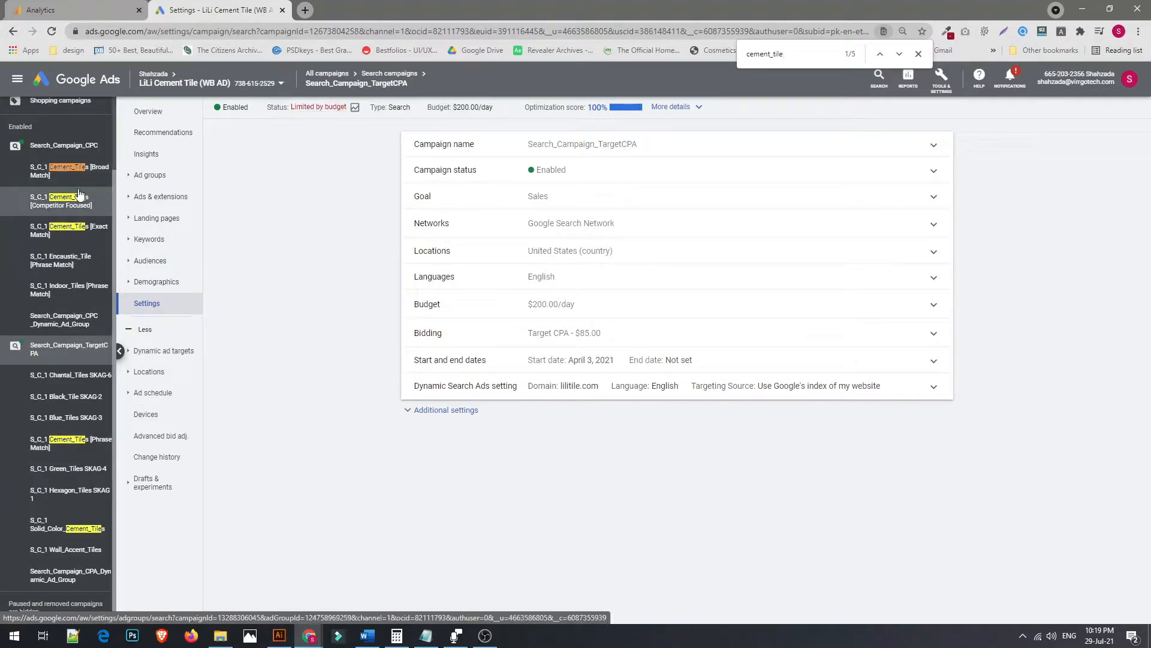
{"action": "key", "text": "ctrl+a"}
{"action": "key", "text": "BackSpace"}
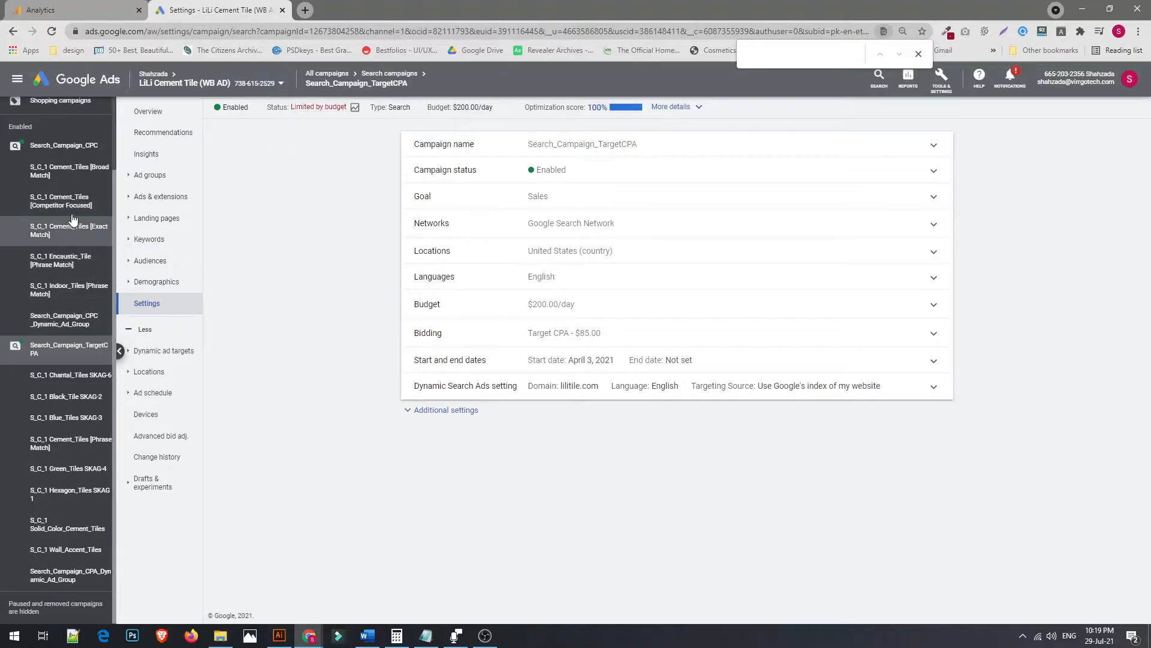
Open the S_C_1 Cement_Tiles [Broad Match] ad group's search keywords and filter them for no grout line tile
{"action": "left_click", "coordinate": [60, 180]}
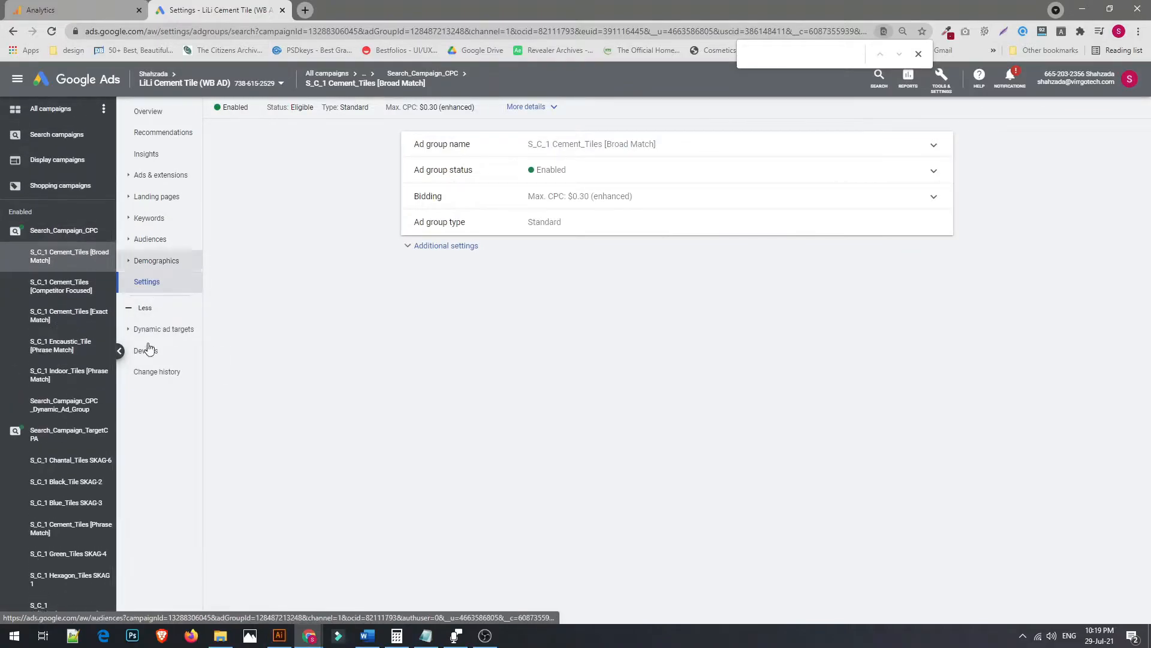
{"action": "left_click", "coordinate": [135, 219]}
{"action": "left_click", "coordinate": [160, 238]}
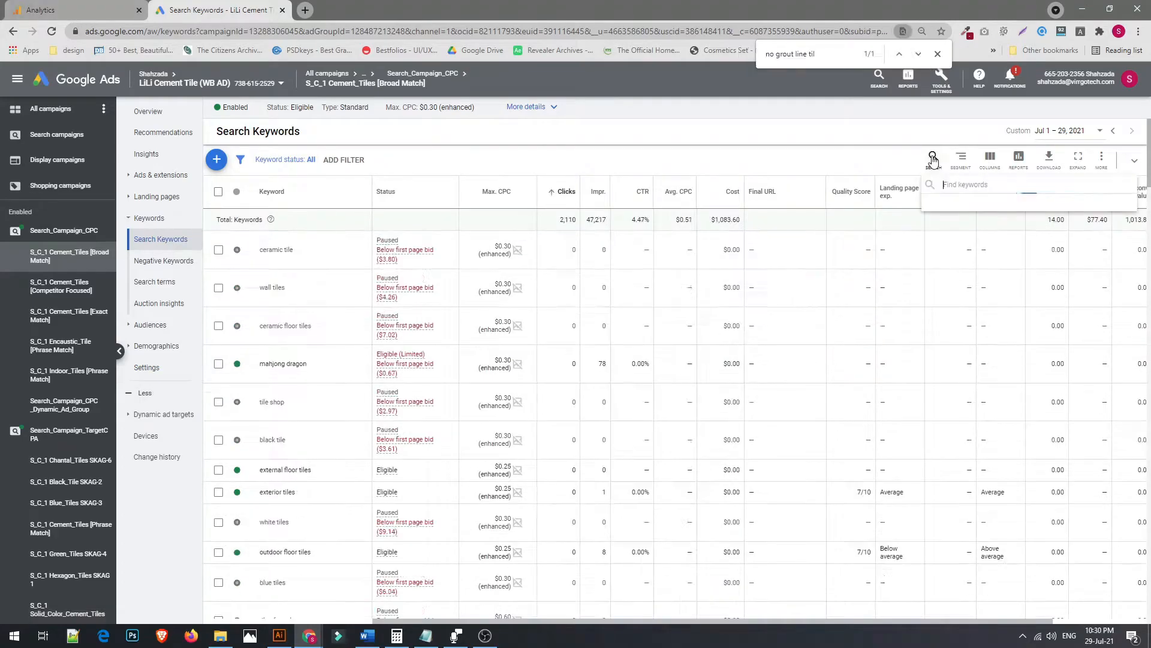
{"action": "key", "text": "ctrl+v"}
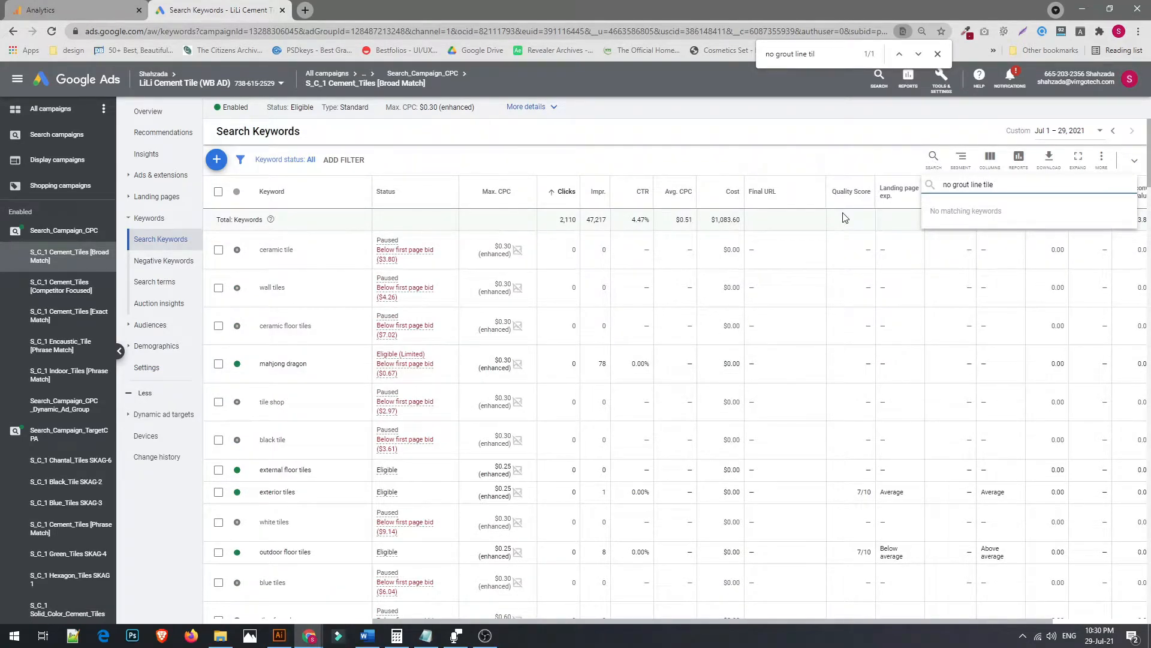
{"action": "key", "text": "Return"}
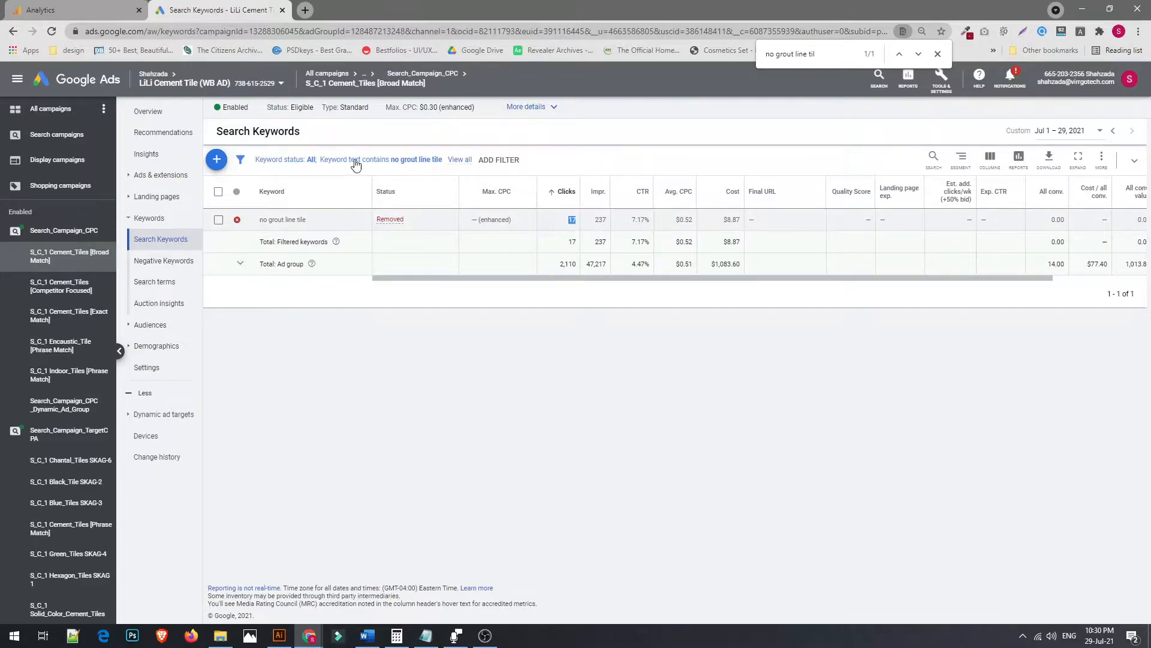
Compare the no grout line tile keyword's clicks in Analytics with its row in Google Ads
{"action": "left_click", "coordinate": [97, 6]}
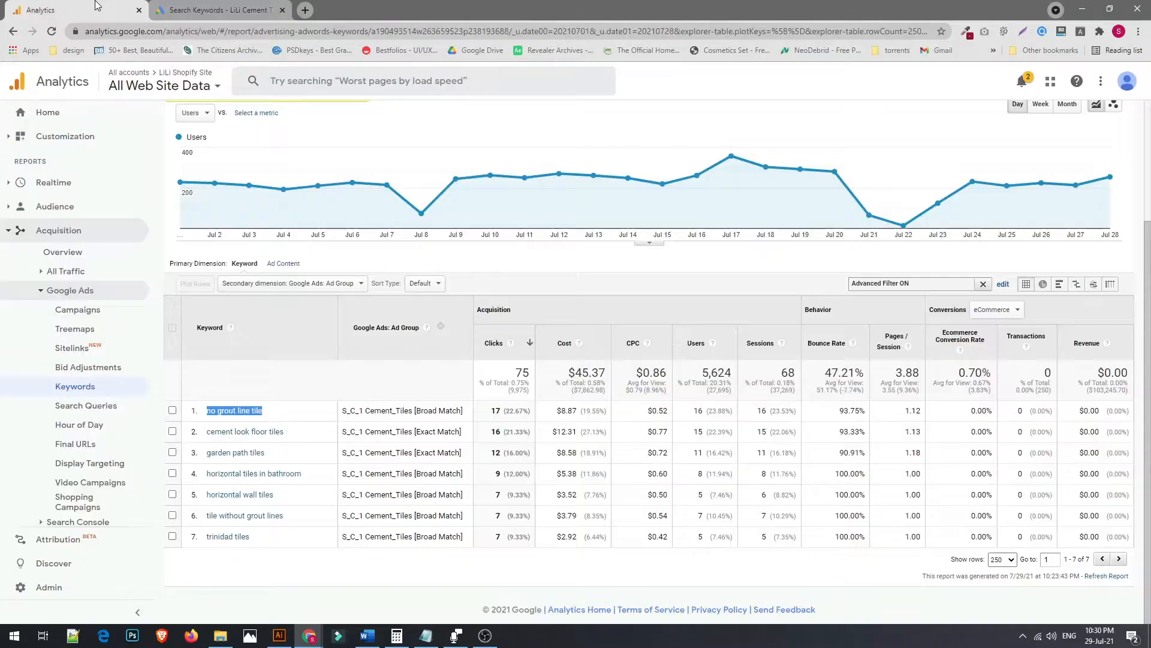
{"action": "double_click", "coordinate": [489, 411]}
{"action": "left_click", "coordinate": [495, 414]}
{"action": "left_click", "coordinate": [197, 10]}
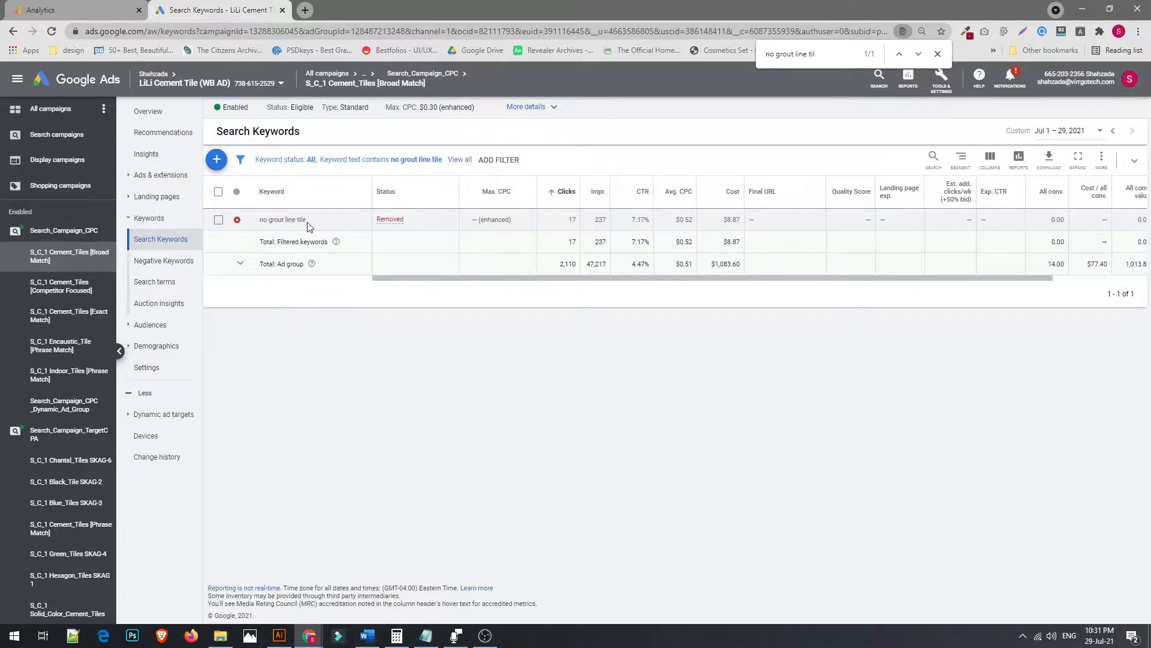
{"action": "left_click_drag", "start_coordinate": [307, 221], "coordinate": [261, 220]}
{"action": "key", "text": "ctrl+c"}
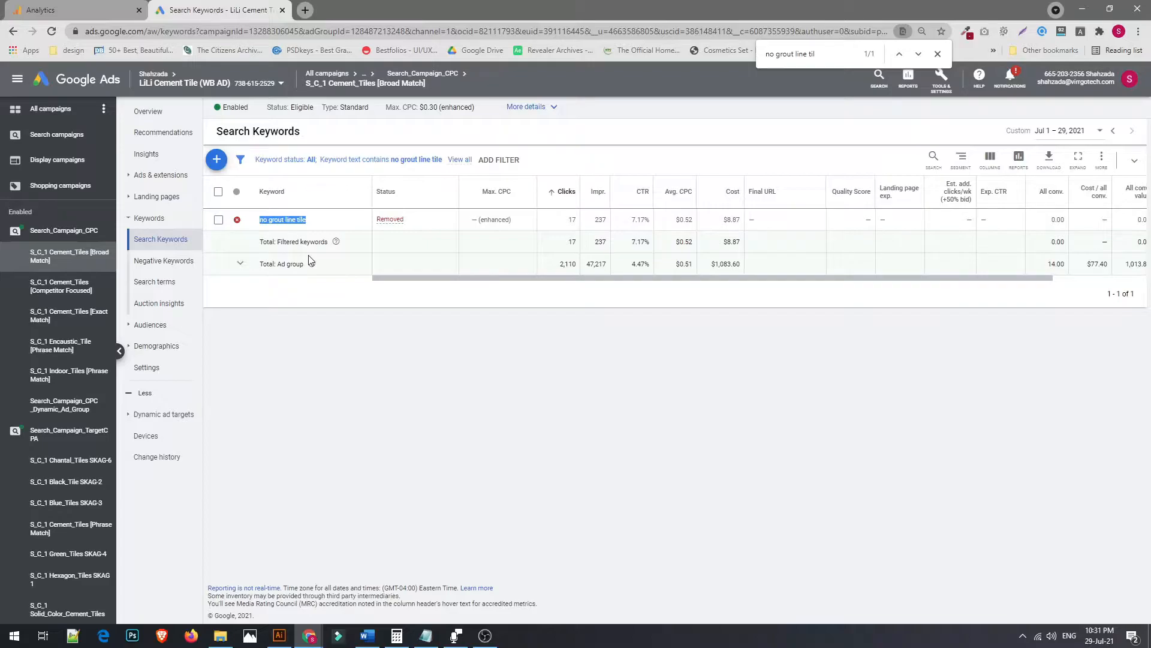
Open the ad group's search terms in Google Ads and find no grout line tile on the page
{"action": "key", "text": "ctrl+Tab"}
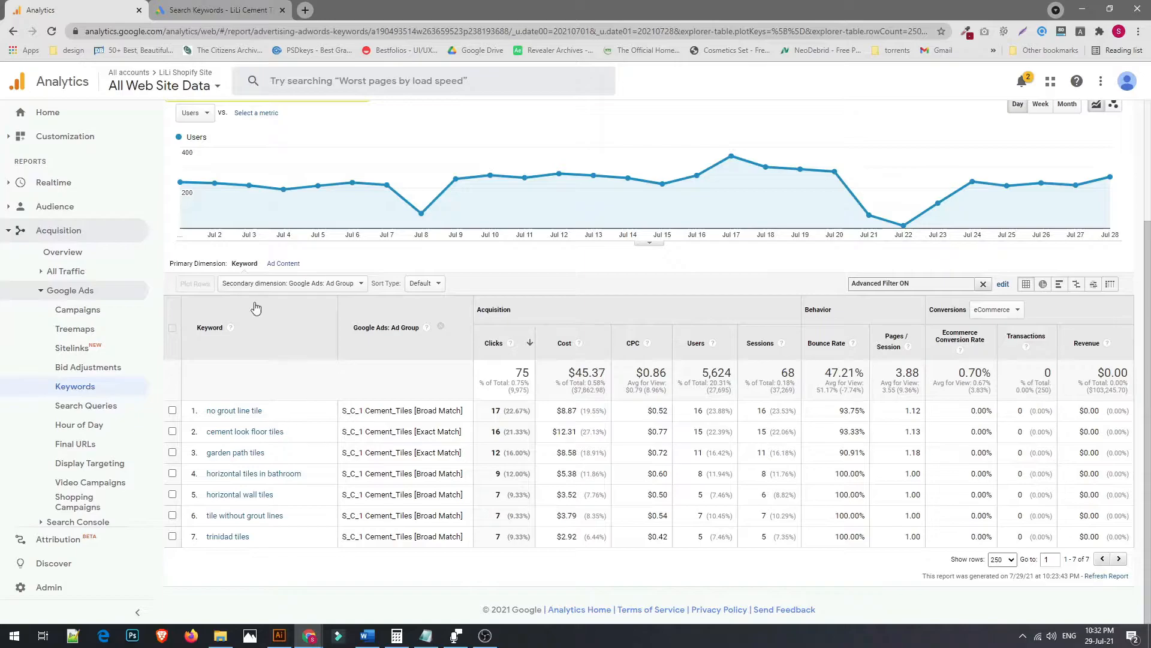
{"action": "left_click", "coordinate": [192, 17]}
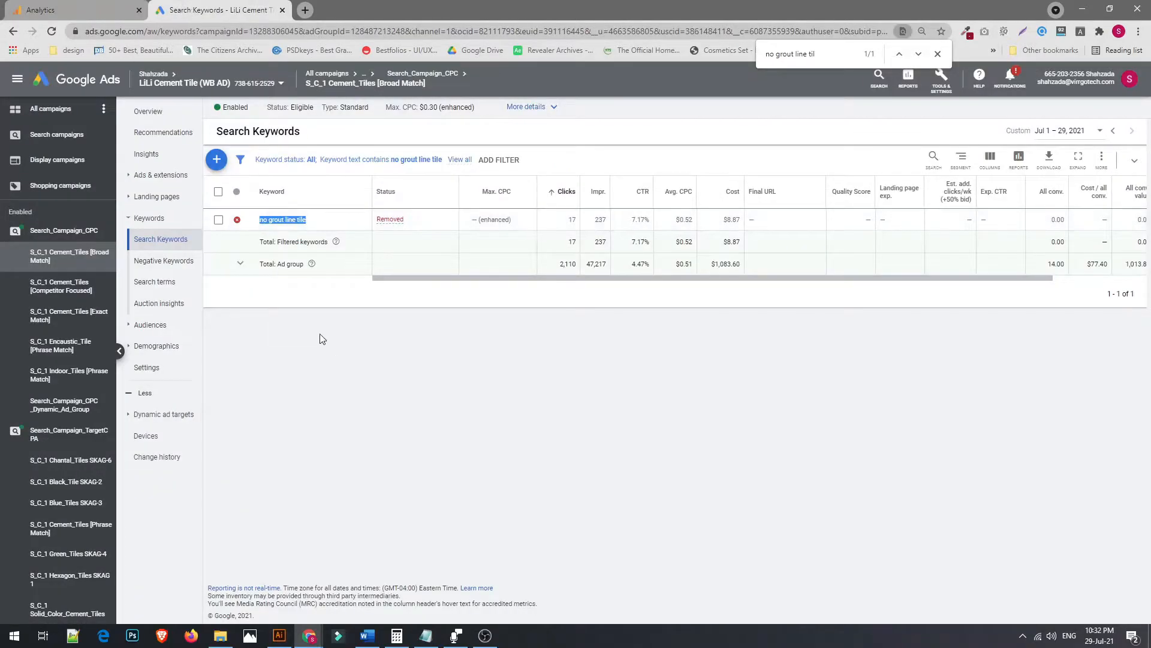
{"action": "left_click", "coordinate": [169, 287]}
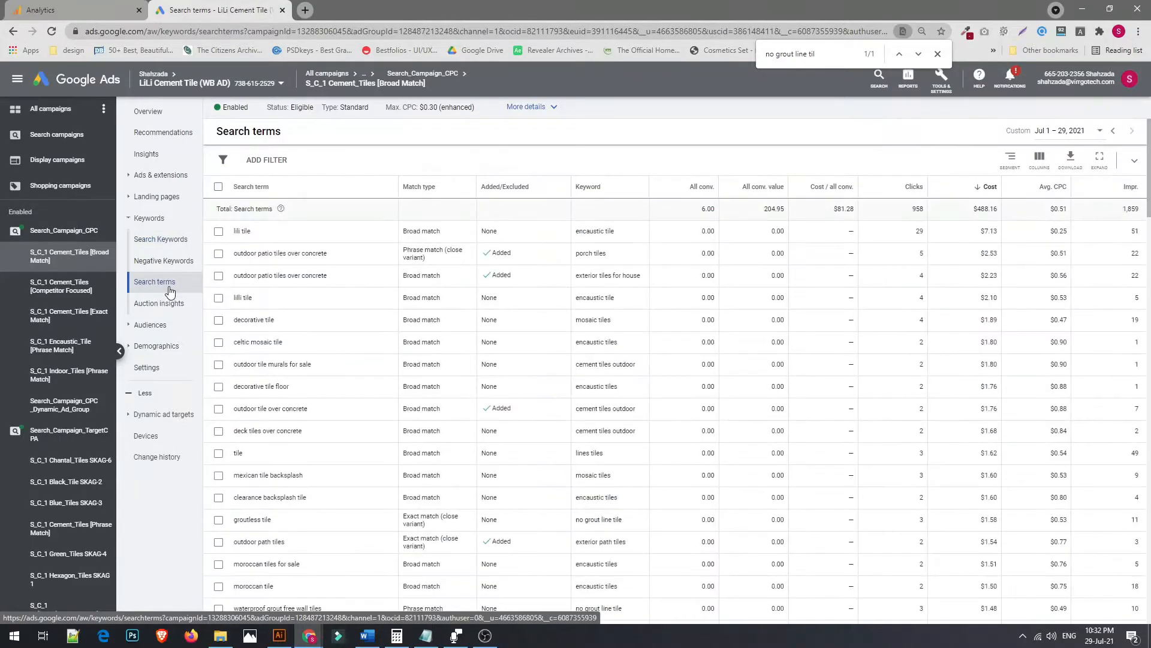
{"action": "key", "text": "ctrl+f"}
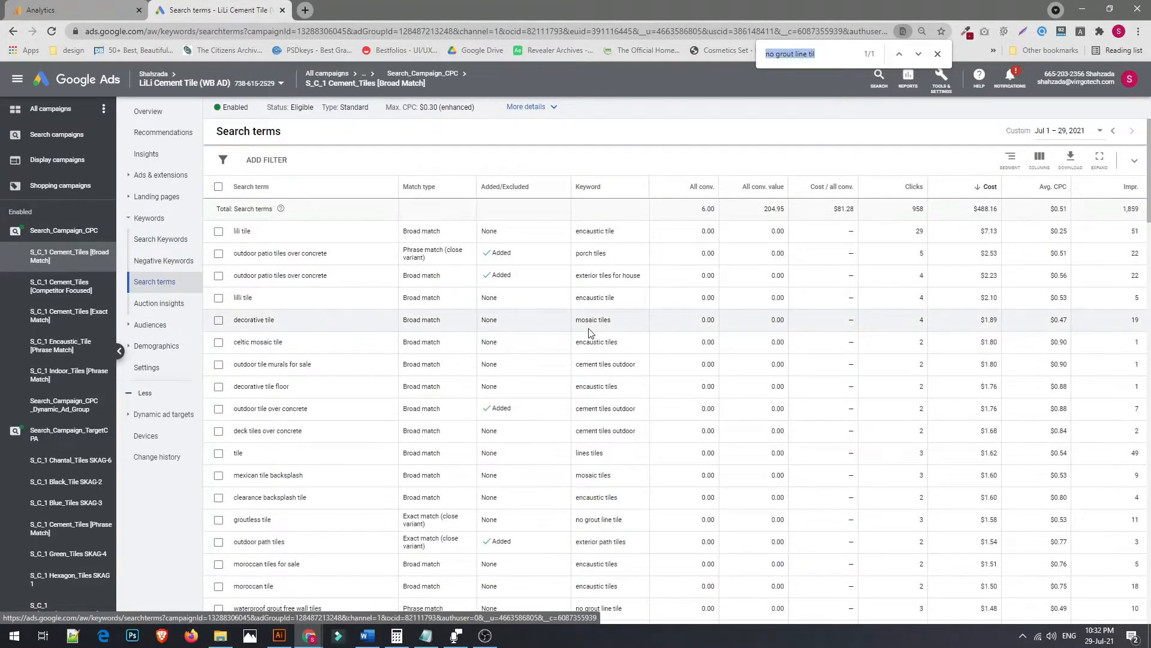
{"action": "key", "text": "ctrl+v"}
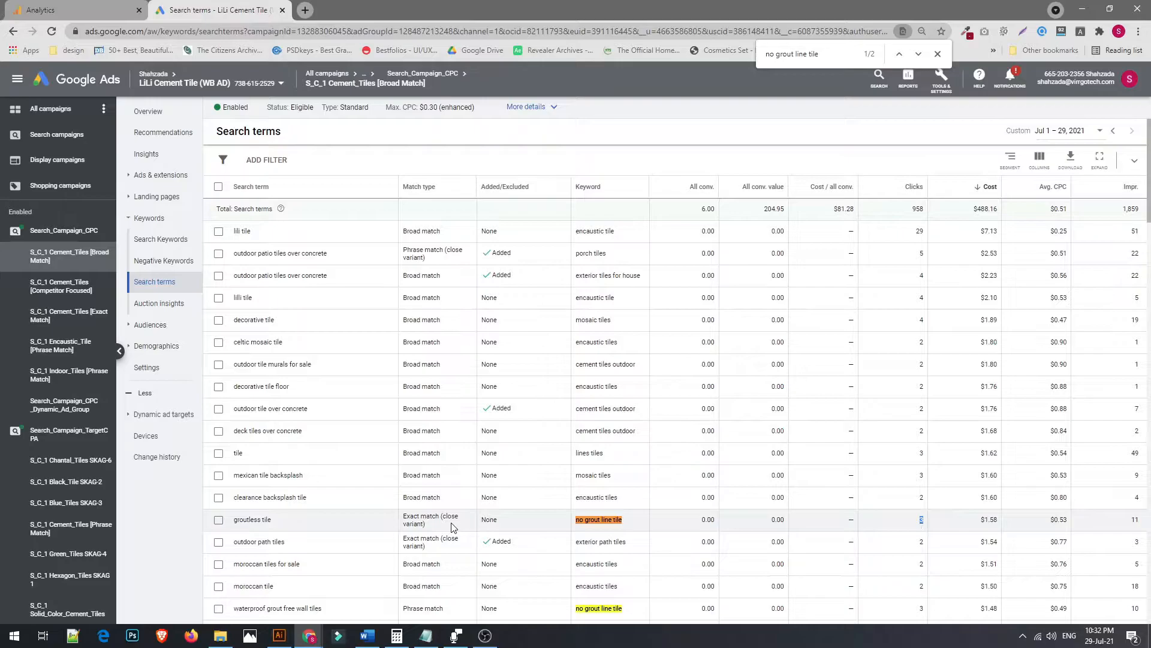
Examine the search terms matched to the no grout line tile keyword
{"action": "left_click_drag", "start_coordinate": [232, 520], "coordinate": [272, 523]}
{"action": "left_click", "coordinate": [276, 523]}
{"action": "left_click_drag", "start_coordinate": [276, 520], "coordinate": [244, 520]}
{"action": "left_click", "coordinate": [253, 520]}
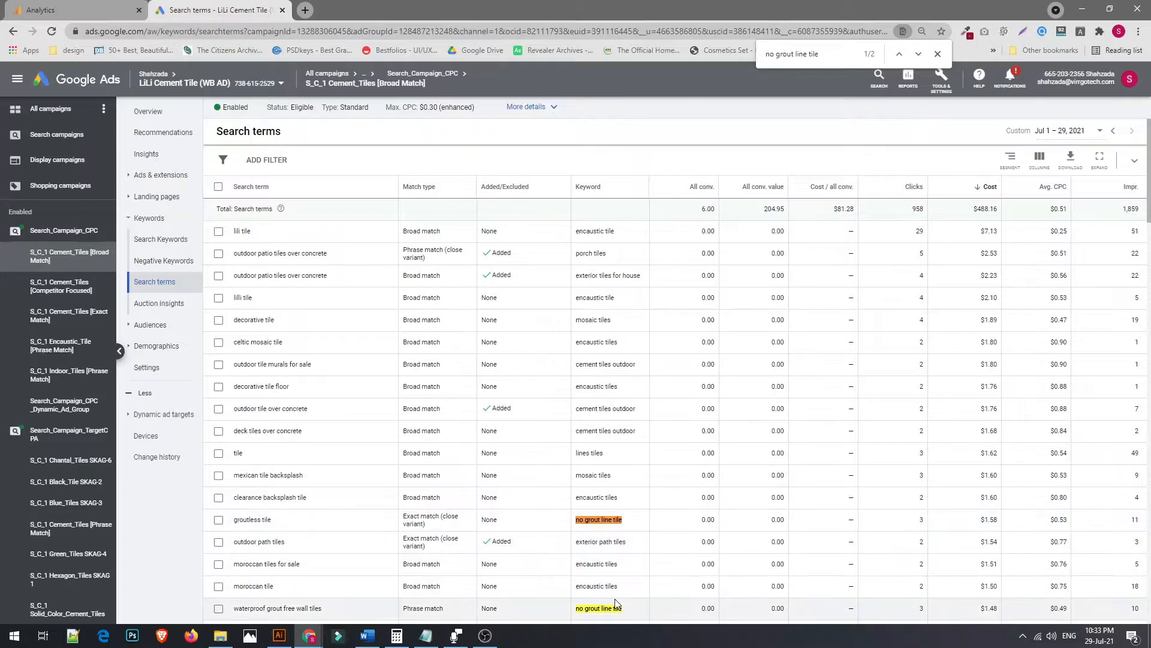
{"action": "scroll", "coordinate": [326, 528], "scroll_direction": "down", "scroll_amount": 2}
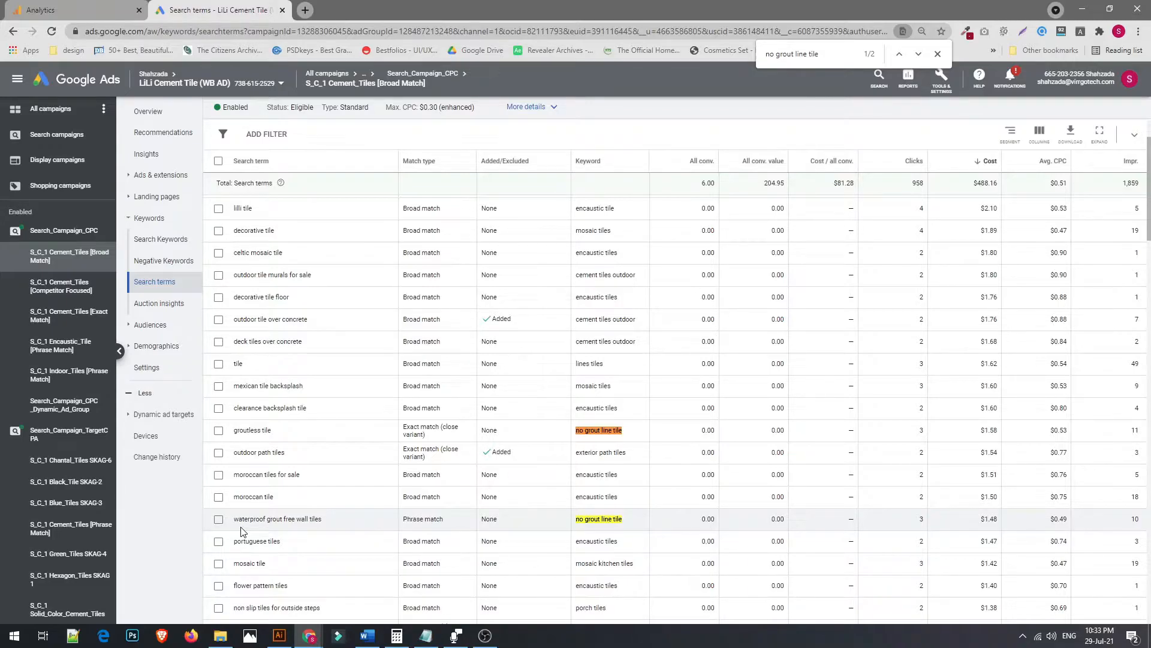
{"action": "left_click_drag", "start_coordinate": [316, 519], "coordinate": [234, 521]}
{"action": "left_click", "coordinate": [271, 519]}
{"action": "left_click_drag", "start_coordinate": [308, 521], "coordinate": [233, 525]}
{"action": "left_click", "coordinate": [296, 532]}
{"action": "scroll", "coordinate": [433, 526], "scroll_direction": "down", "scroll_amount": 2}
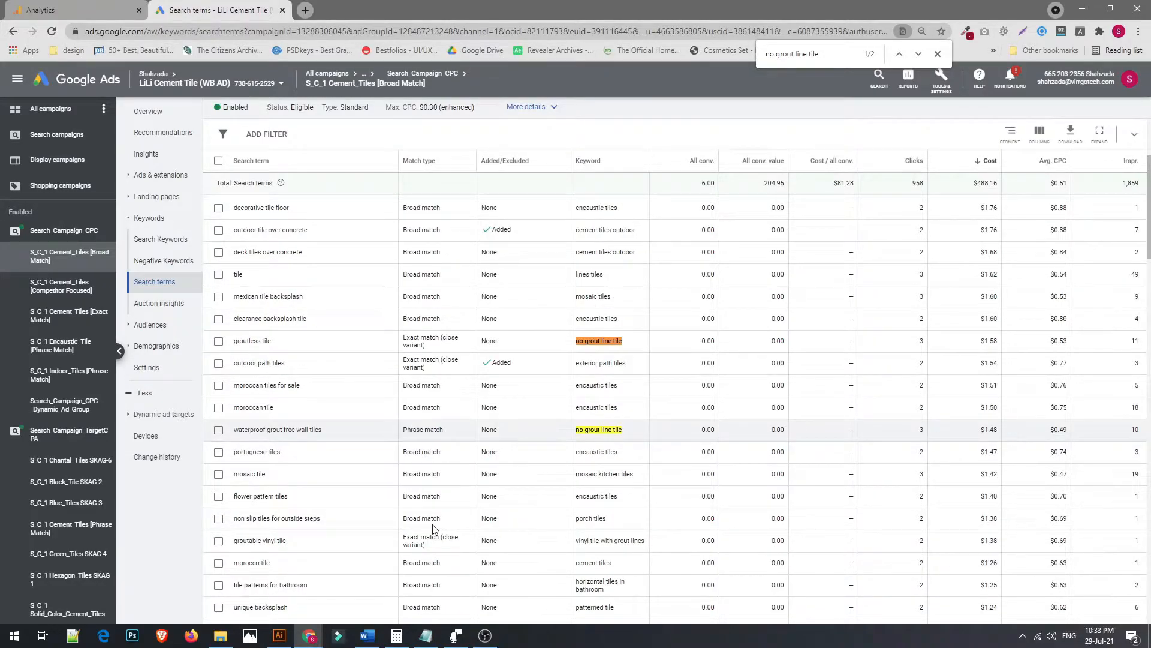
Open lilitile.com in a new tab and switch between it and the search terms report
{"action": "left_click", "coordinate": [305, 10]}
{"action": "type", "text": "lil"}
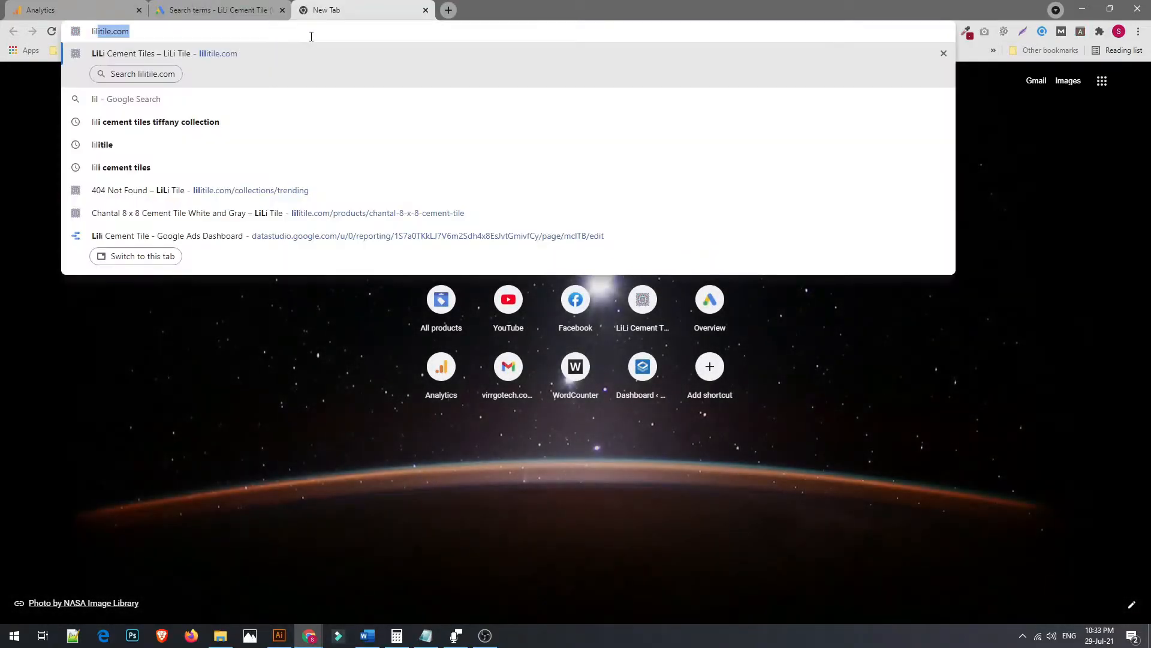
{"action": "key", "text": "Return"}
{"action": "key", "text": "ctrl+shift+Tab"}
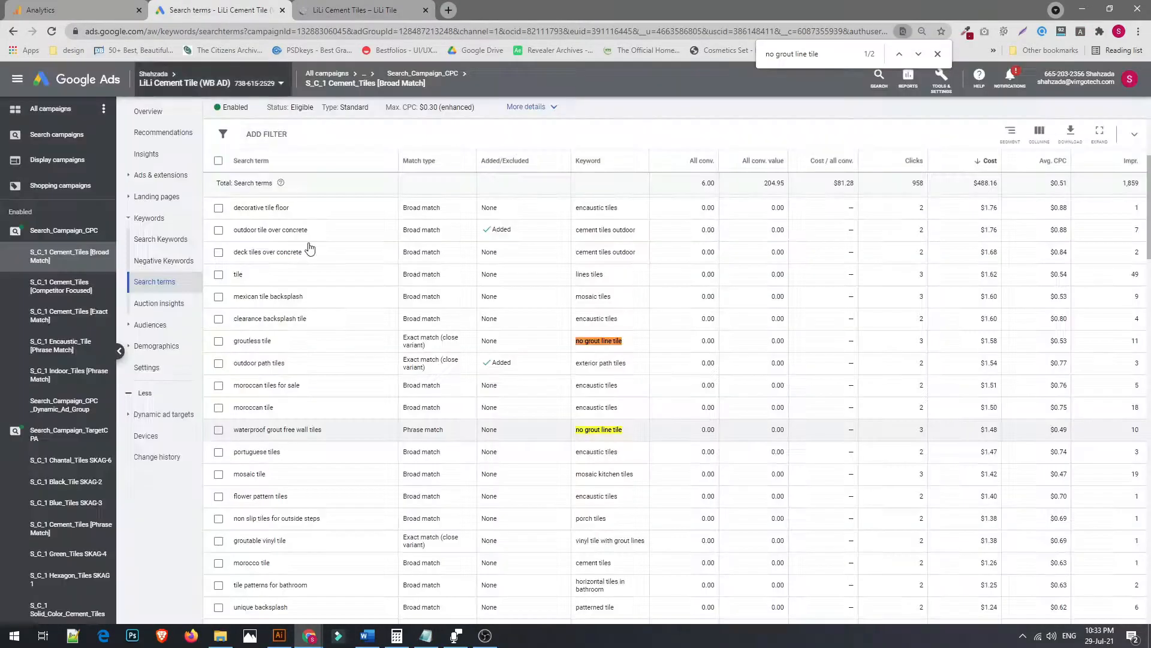
{"action": "left_click", "coordinate": [362, 5]}
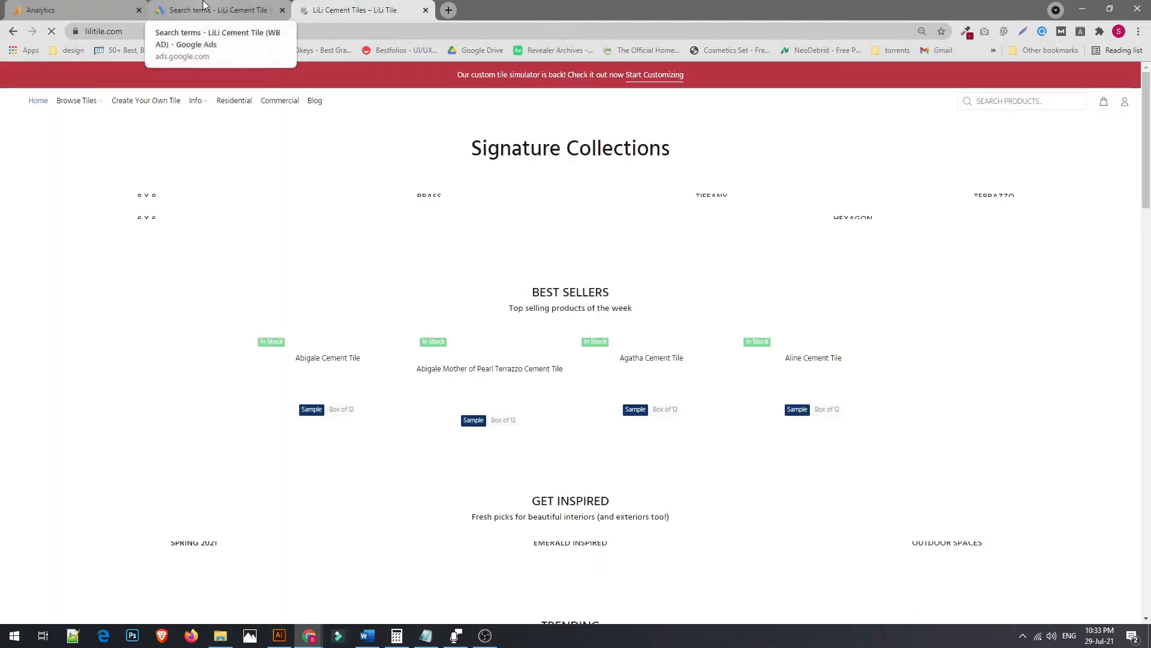
{"action": "left_click", "coordinate": [239, 4]}
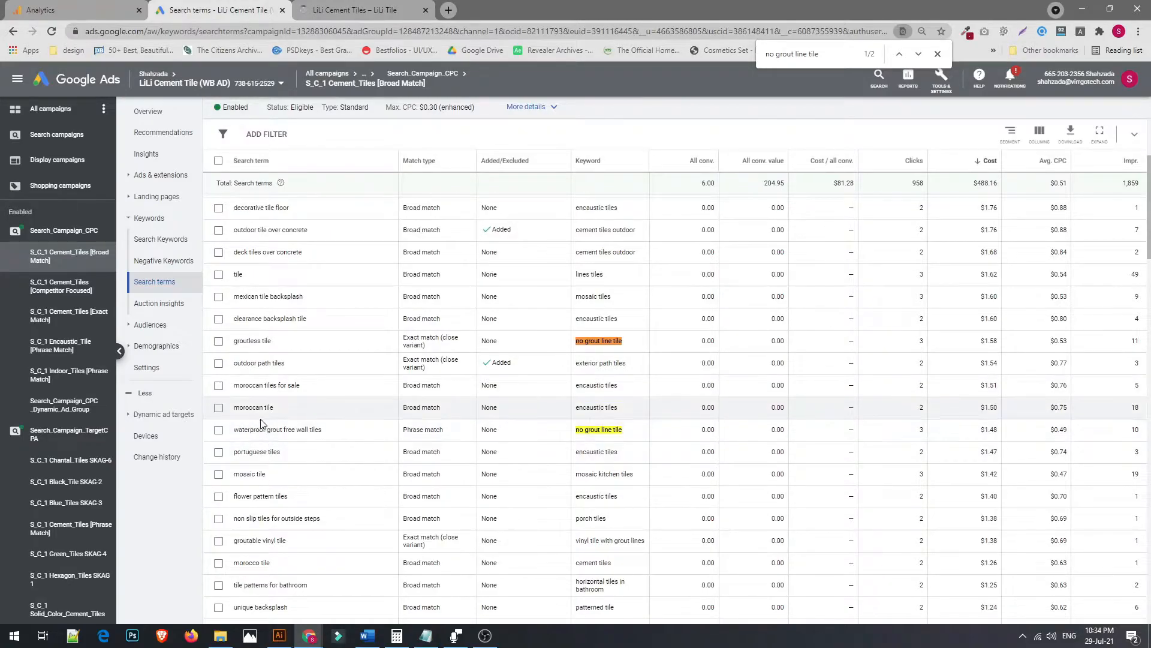
{"action": "left_click", "coordinate": [355, 10]}
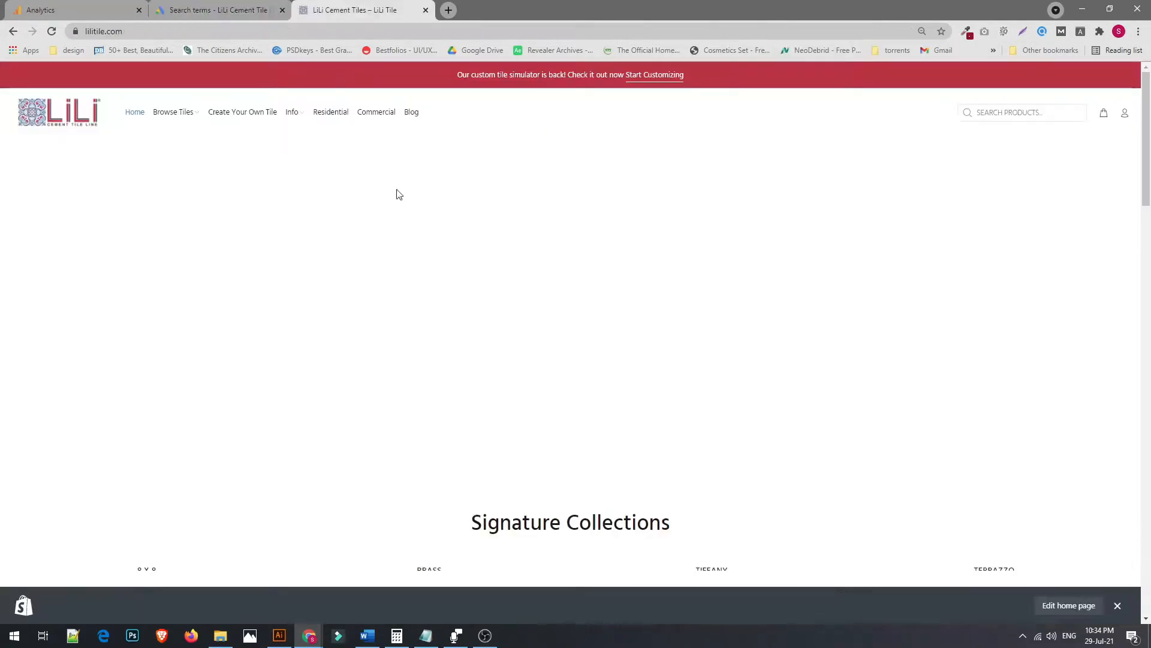
Browse the lilitile.com homepage and return to the search terms report
{"action": "scroll", "coordinate": [510, 314], "scroll_direction": "down", "scroll_amount": 10}
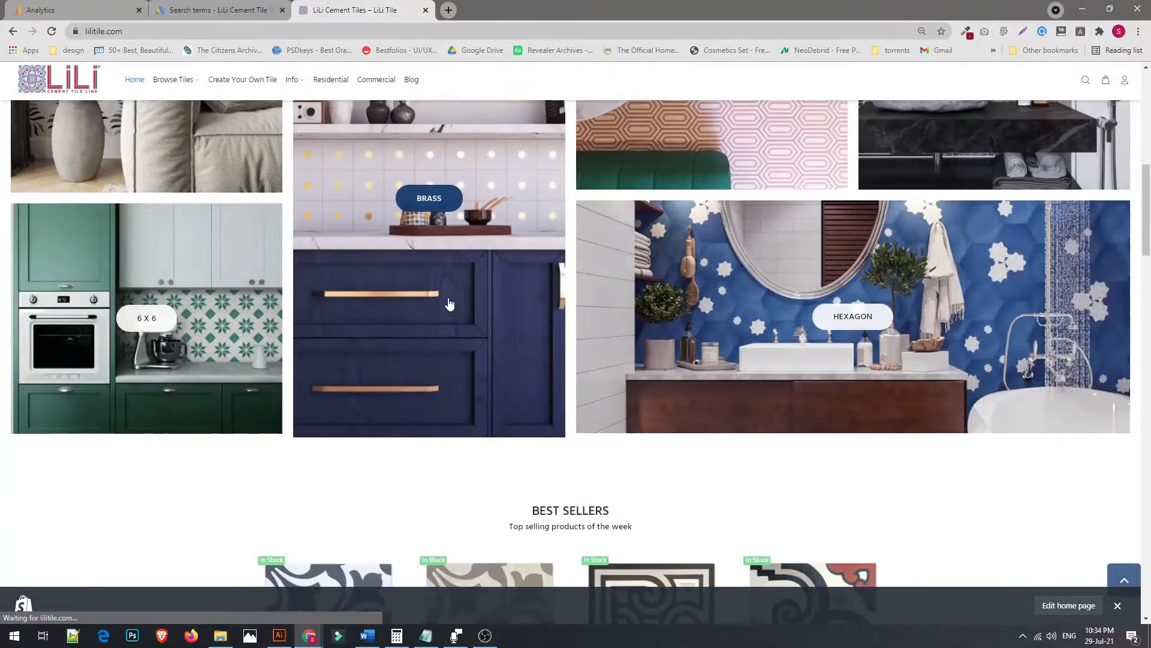
{"action": "scroll", "coordinate": [540, 303], "scroll_direction": "up", "scroll_amount": 2}
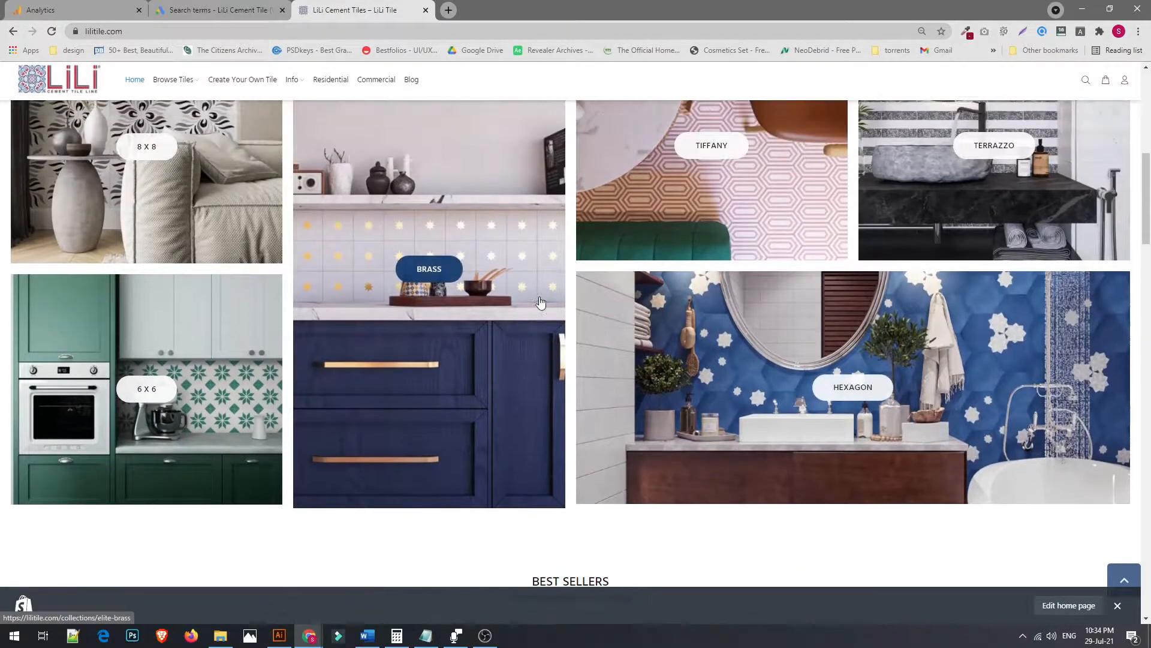
{"action": "key", "text": "ctrl+shift+Tab"}
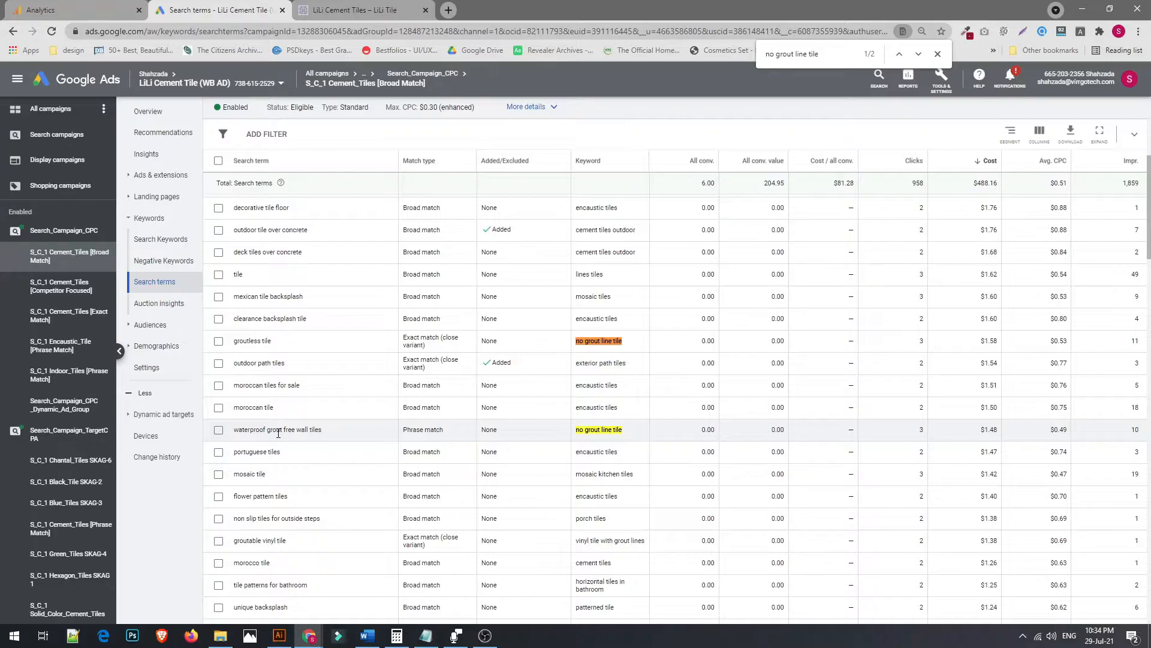
Review the search terms report alongside the Analytics keyword list, switching between the two tabs
{"action": "left_click_drag", "start_coordinate": [624, 430], "coordinate": [579, 428]}
{"action": "key", "text": "ctrl+shift+Tab"}
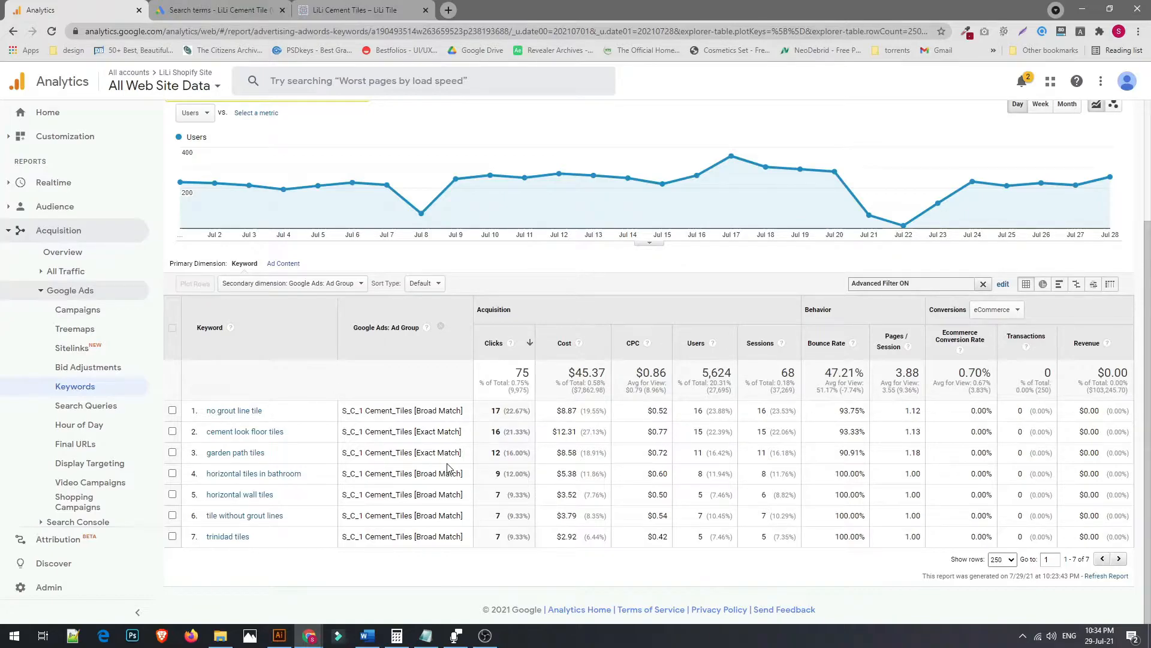
{"action": "left_click", "coordinate": [375, 3]}
{"action": "left_click", "coordinate": [72, 3]}
{"action": "left_click", "coordinate": [237, 5]}
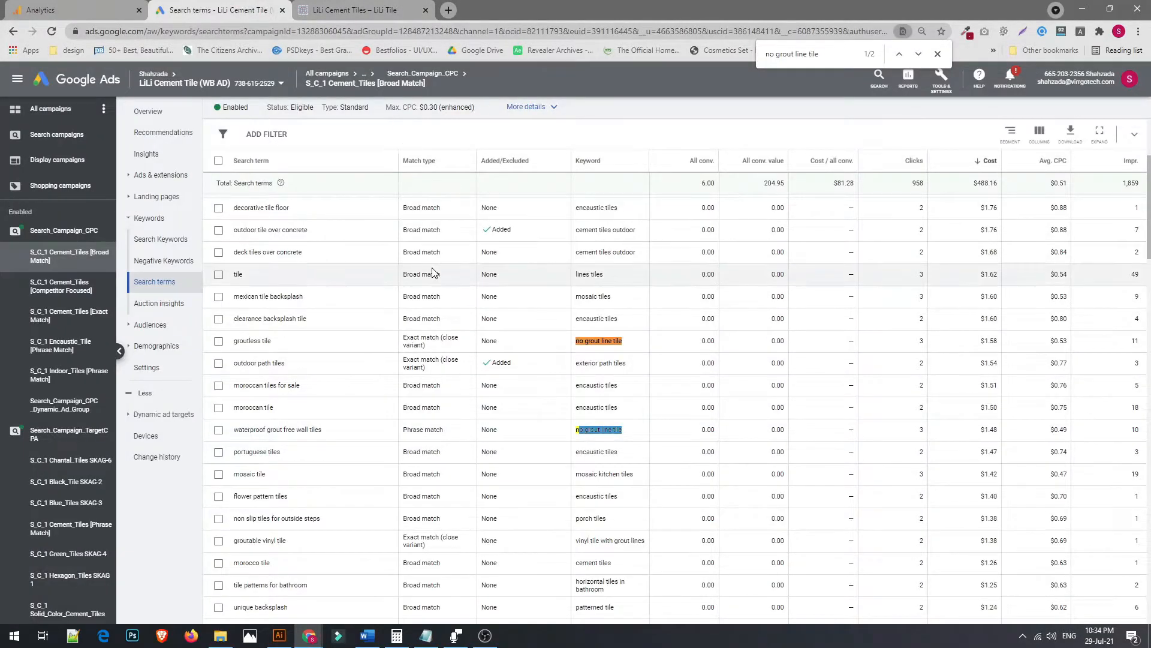
{"action": "scroll", "coordinate": [634, 425], "scroll_direction": "up", "scroll_amount": 2}
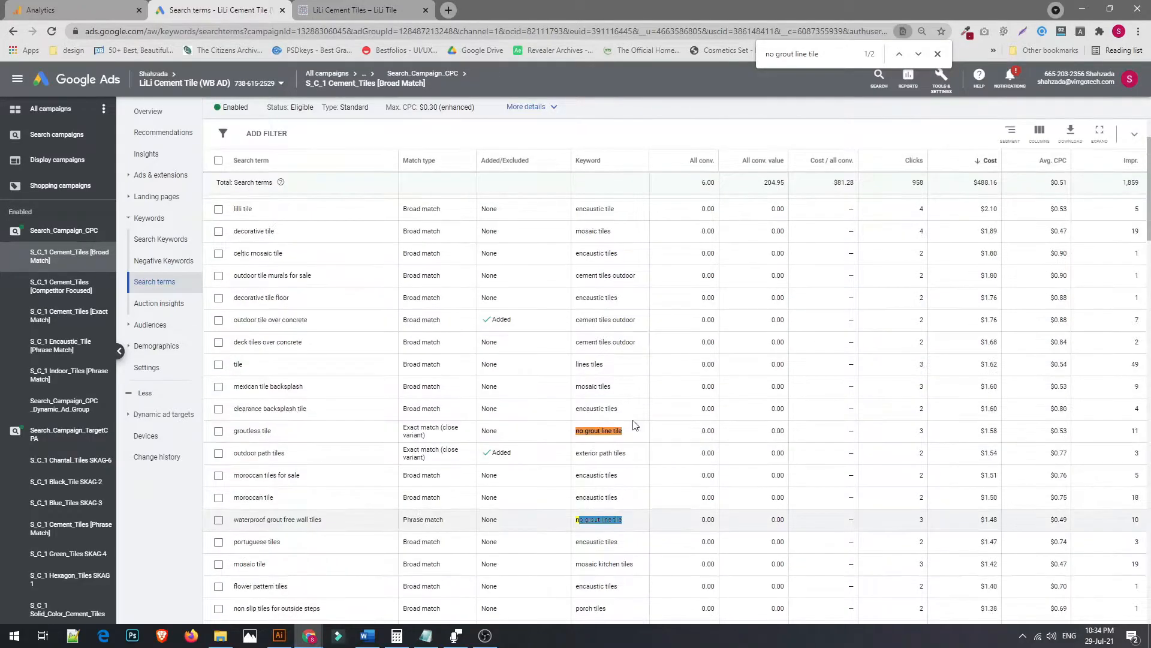
{"action": "scroll", "coordinate": [634, 425], "scroll_direction": "down", "scroll_amount": 2}
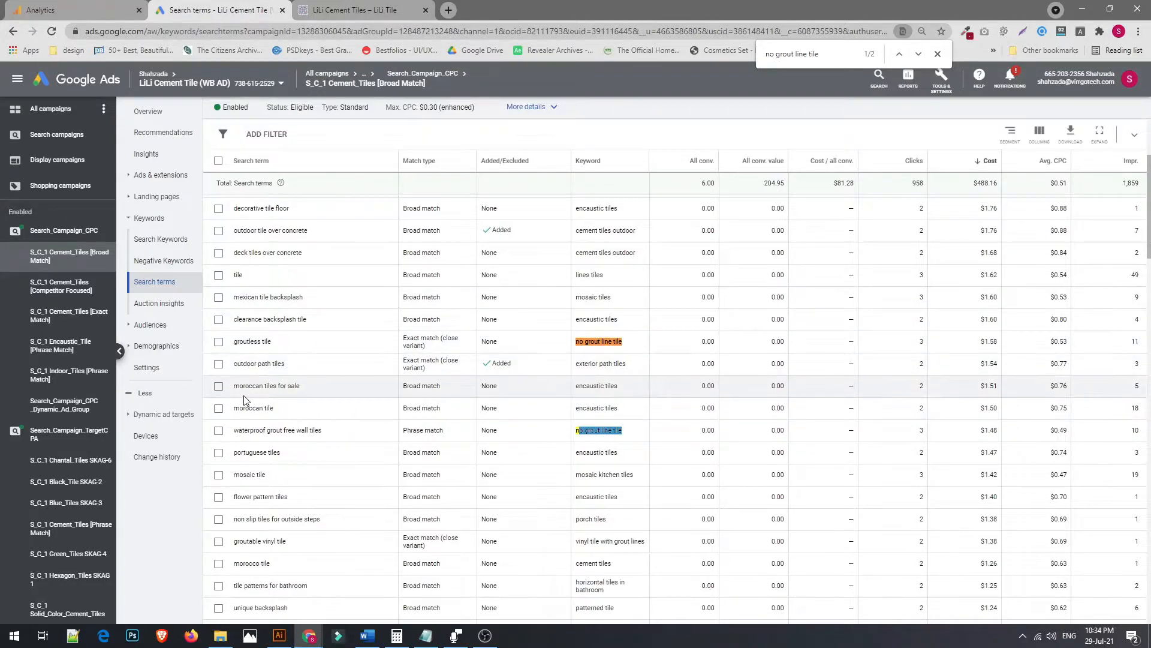
{"action": "scroll", "coordinate": [597, 288], "scroll_direction": "up", "scroll_amount": 3}
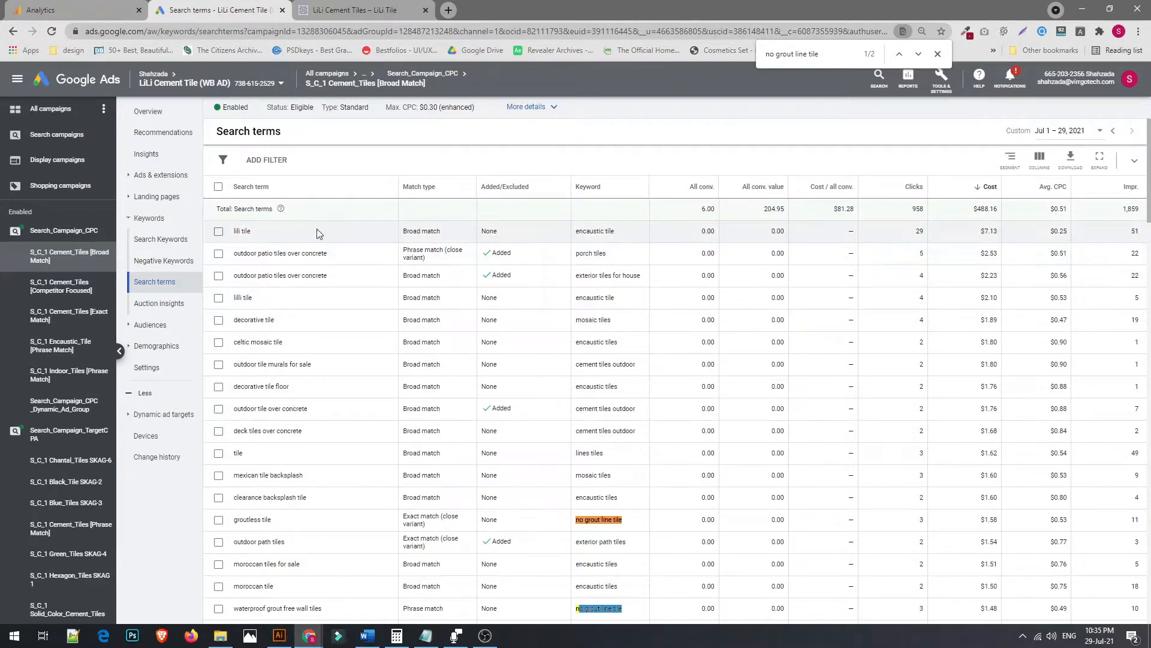
Examine the keywords matched to the top-cost search terms such as lili tile in the search terms report
{"action": "left_click_drag", "start_coordinate": [624, 232], "coordinate": [600, 234]}
{"action": "left_click", "coordinate": [583, 231]}
{"action": "triple_click", "coordinate": [583, 233]}
{"action": "left_click", "coordinate": [617, 254]}
{"action": "left_click_drag", "start_coordinate": [617, 230], "coordinate": [602, 230]}
{"action": "double_click", "coordinate": [594, 230]}
{"action": "left_click", "coordinate": [593, 232]}
{"action": "left_click_drag", "start_coordinate": [605, 232], "coordinate": [583, 231]}
{"action": "left_click", "coordinate": [608, 242]}
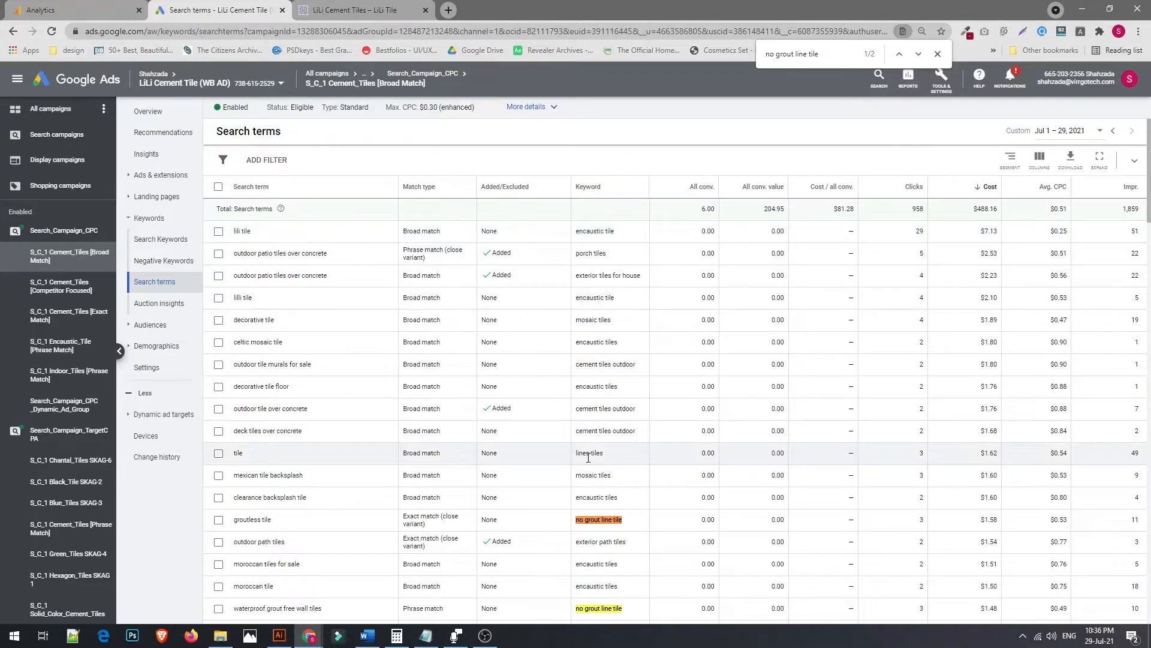
{"action": "scroll", "coordinate": [590, 459], "scroll_direction": "down", "scroll_amount": 1}
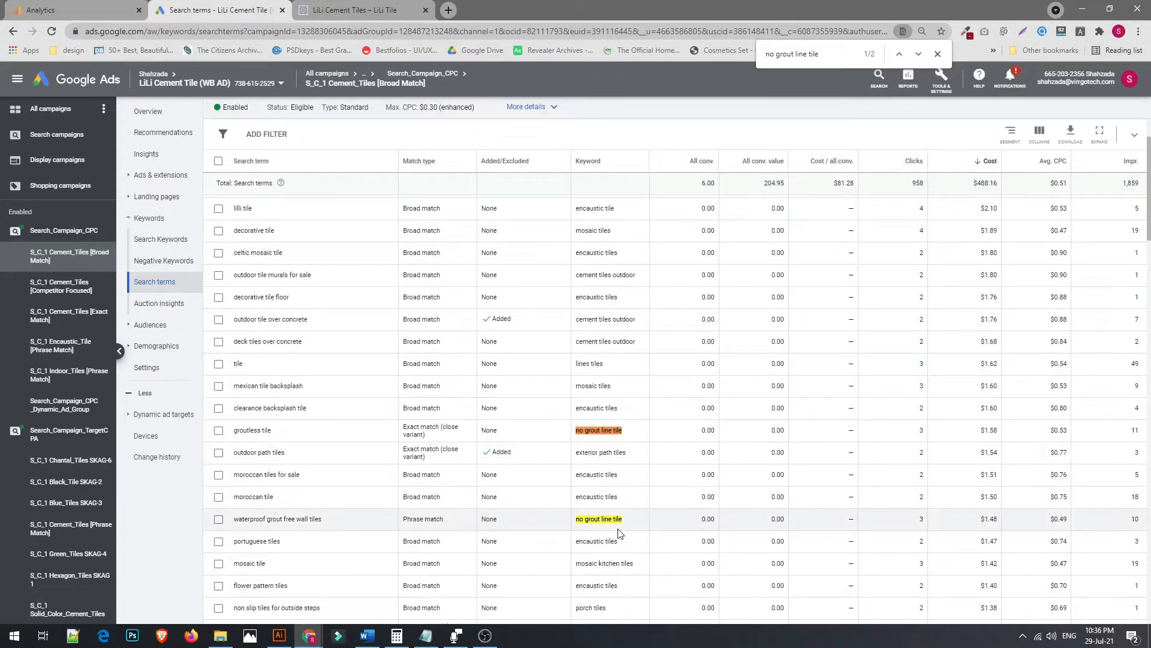
{"action": "scroll", "coordinate": [598, 462], "scroll_direction": "up", "scroll_amount": 1}
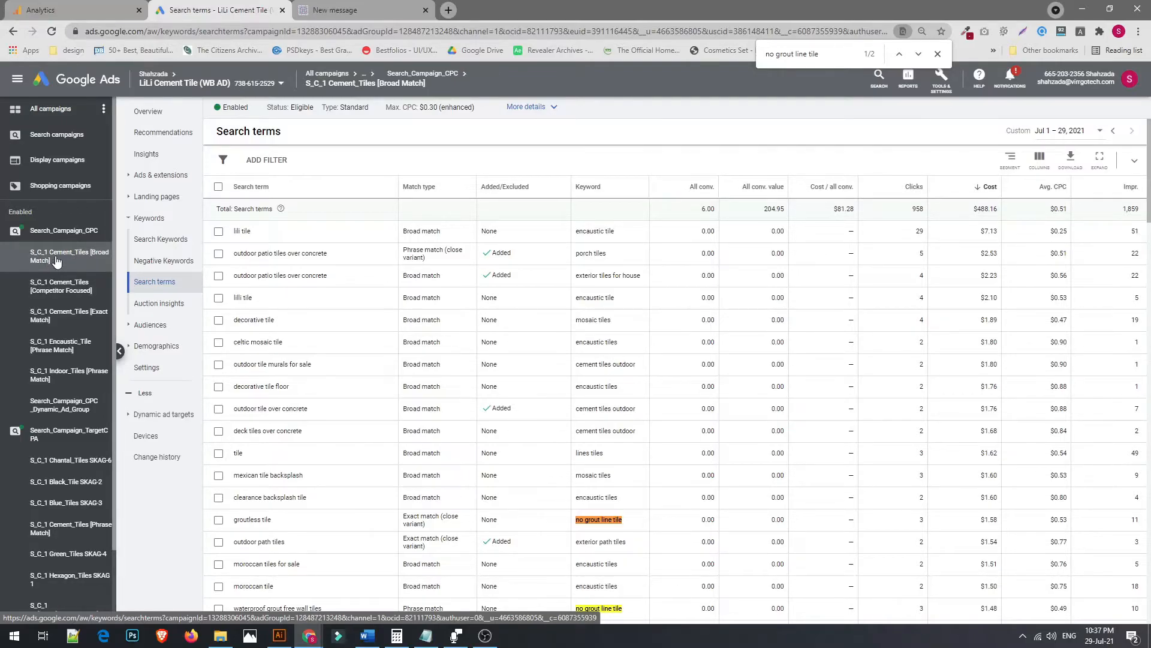
Open the Search Keywords view of the S_C_1 Cement_Tiles [Broad Match] ad group
{"action": "left_click", "coordinate": [137, 218]}
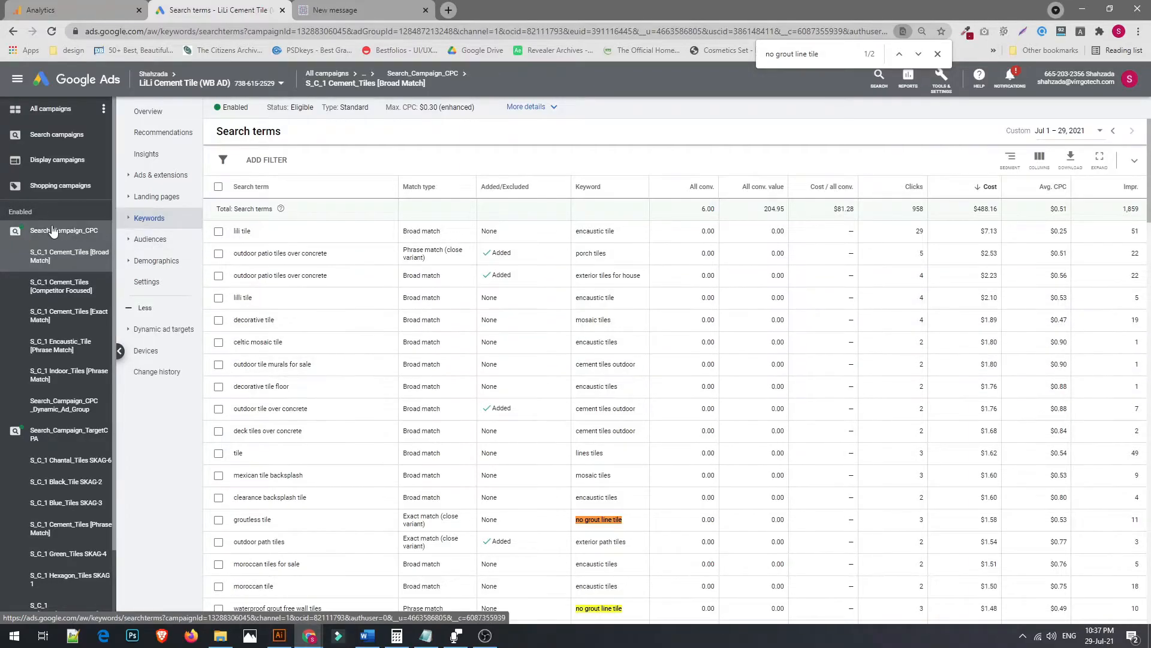
{"action": "left_click", "coordinate": [148, 218]}
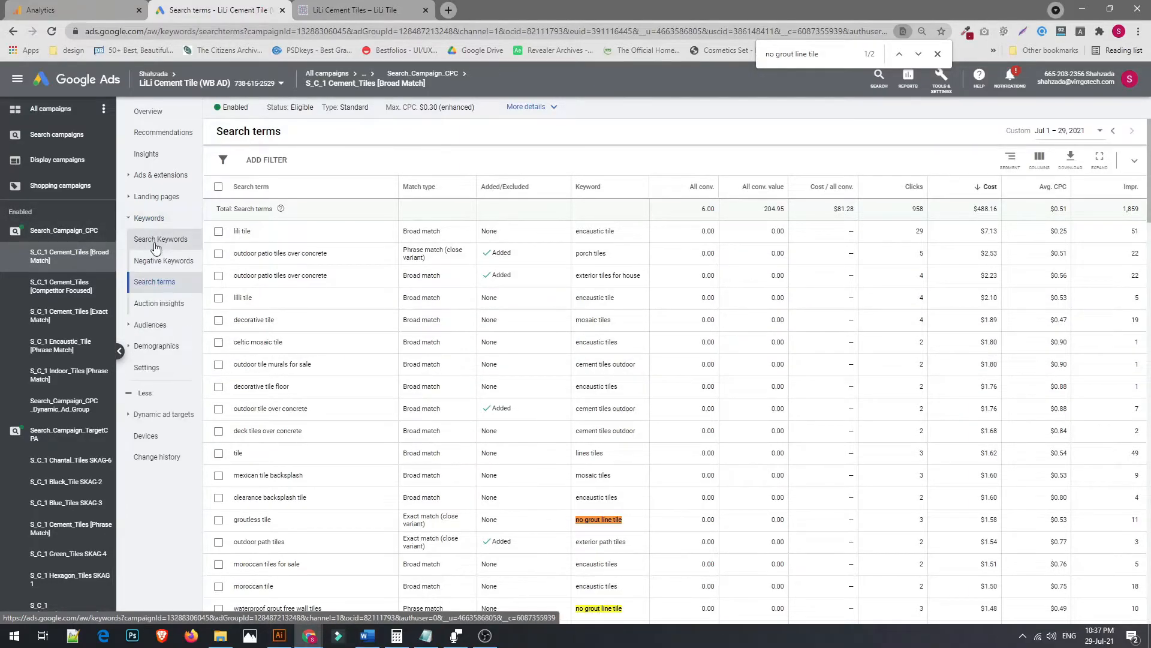
{"action": "left_click", "coordinate": [157, 240]}
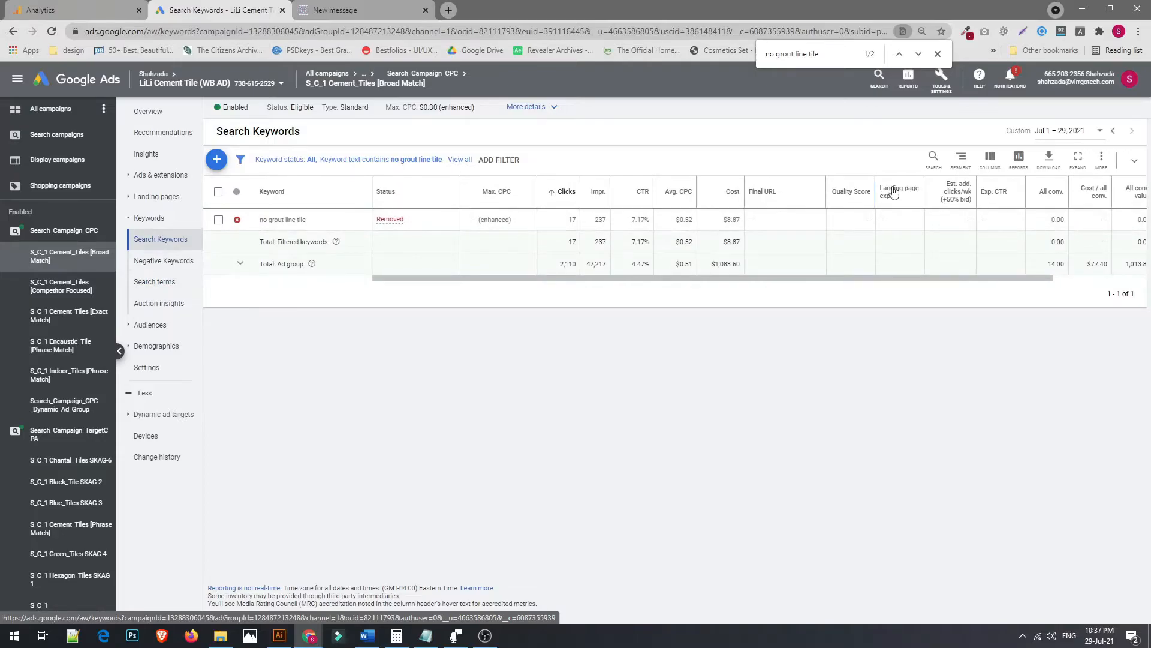
Clear the keyword filter and open the S_C_1 Cement_Tiles [Exact Match] ad group's keywords
{"action": "left_click", "coordinate": [419, 164]}
{"action": "left_click", "coordinate": [451, 158]}
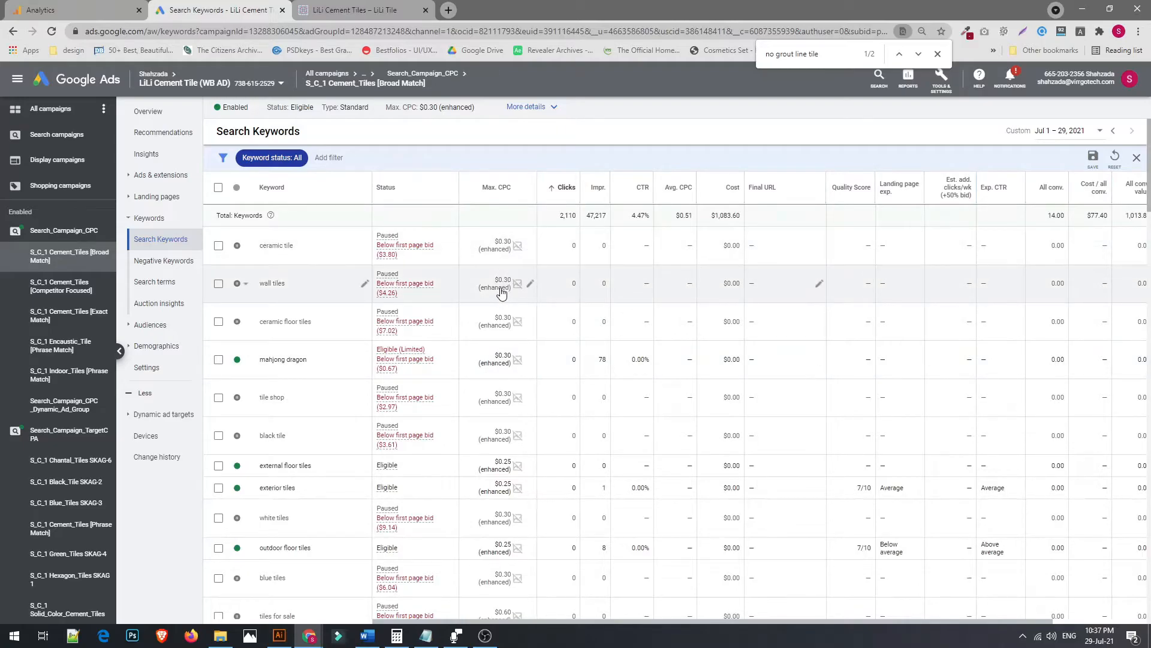
{"action": "left_click", "coordinate": [88, 319]}
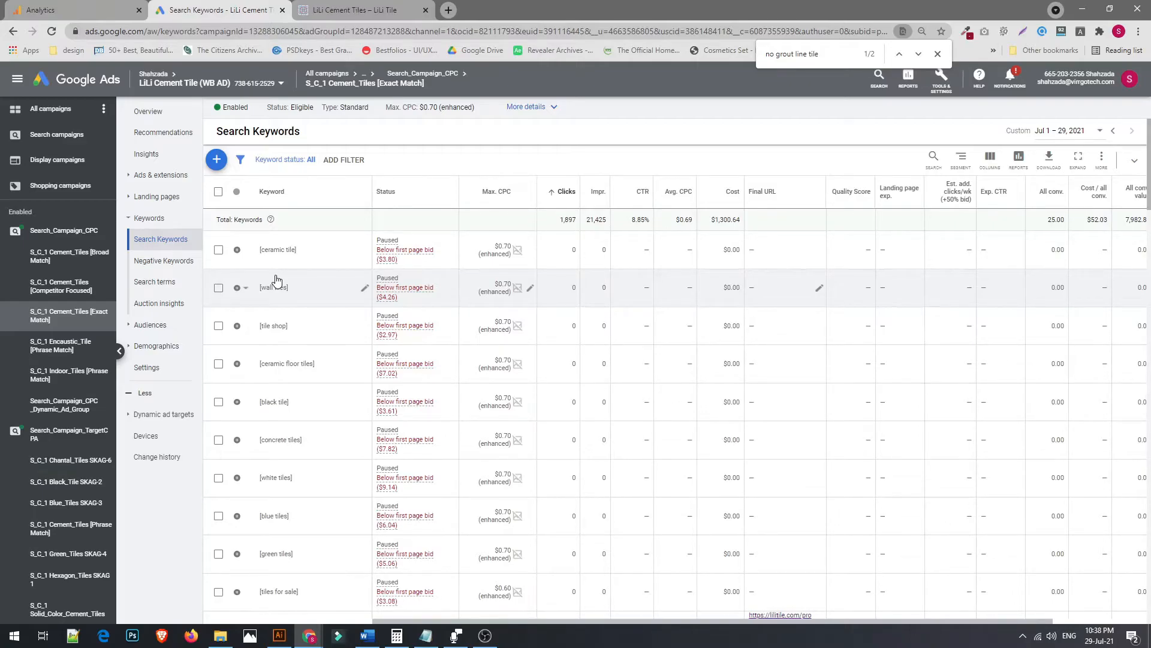
Copy the no grout line tile keyword from Analytics and filter the Broad Match ad group's keywords by it
{"action": "left_click", "coordinate": [76, 4]}
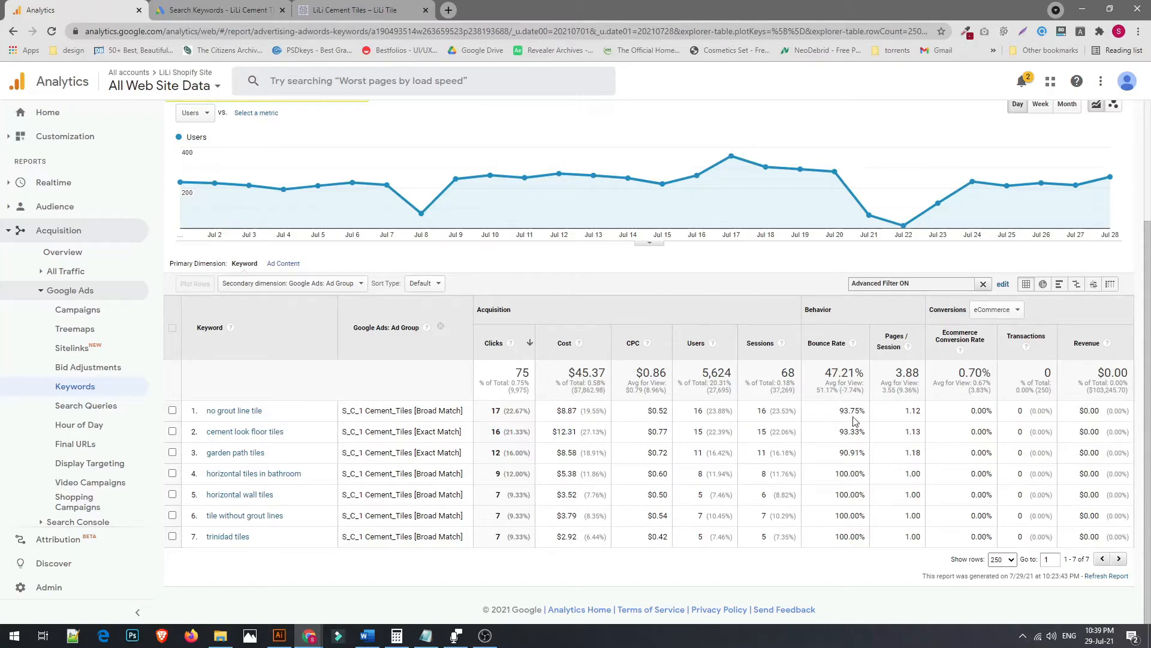
{"action": "left_click", "coordinate": [220, 8]}
{"action": "left_click", "coordinate": [106, 6]}
{"action": "left_click_drag", "start_coordinate": [283, 417], "coordinate": [207, 413]}
{"action": "key", "text": "ctrl+c"}
{"action": "left_click", "coordinate": [180, 8]}
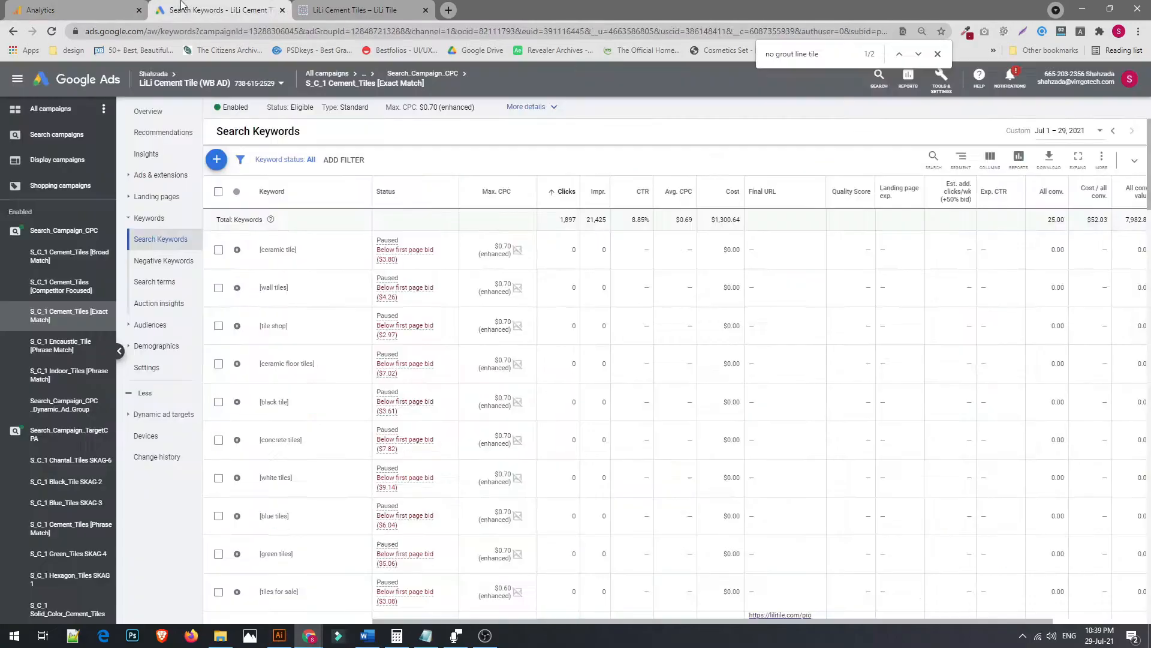
{"action": "left_click", "coordinate": [51, 260]}
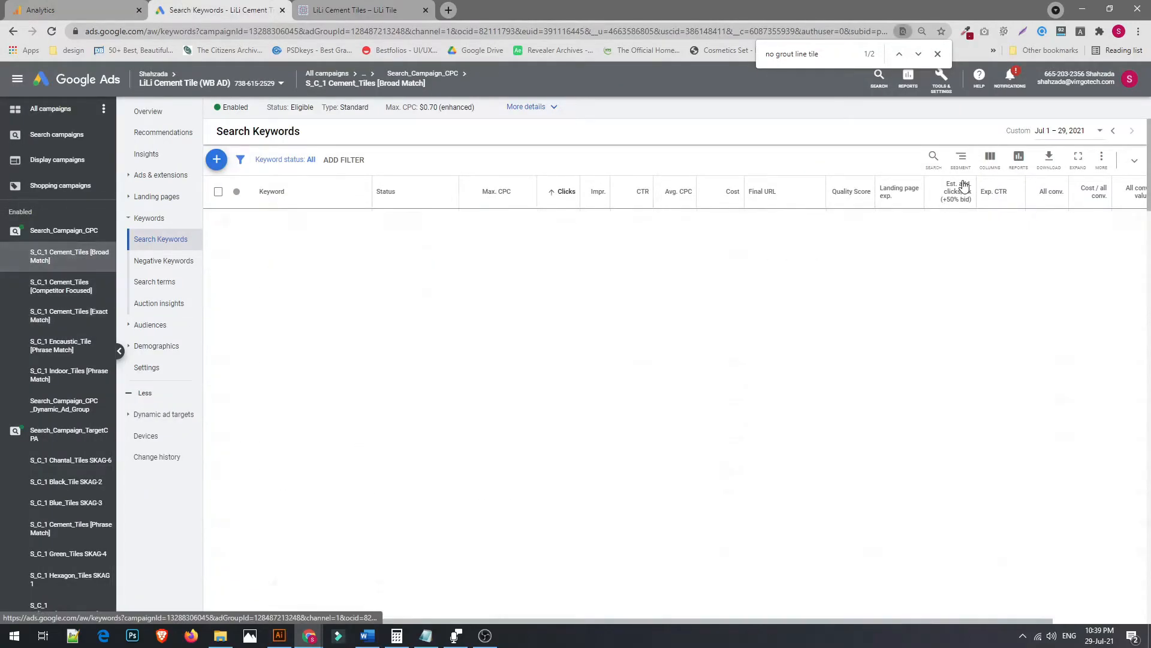
{"action": "left_click", "coordinate": [933, 159]}
{"action": "key", "text": "ctrl+v"}
{"action": "key", "text": "Return"}
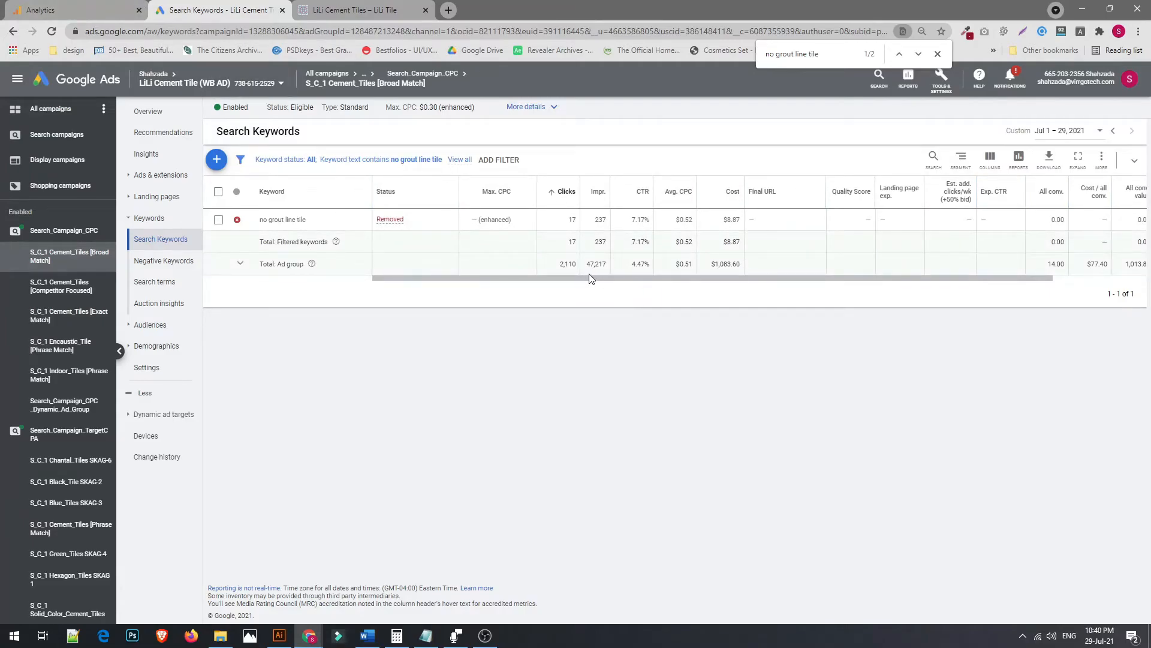
Copy cement look floor tiles from Analytics and filter the S_C_1 Cement_Tiles [Exact Match] ad group's keywords by it
{"action": "left_click", "coordinate": [42, 10]}
{"action": "left_click_drag", "start_coordinate": [290, 433], "coordinate": [207, 433]}
{"action": "key", "text": "ctrl+c"}
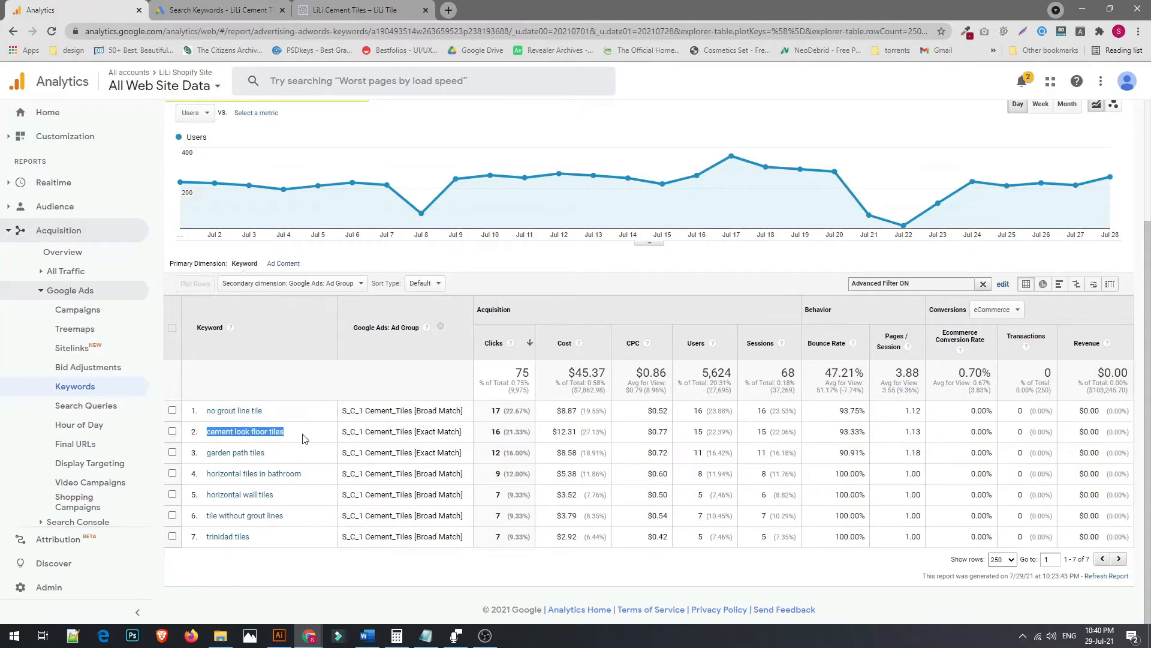
{"action": "left_click", "coordinate": [419, 435]}
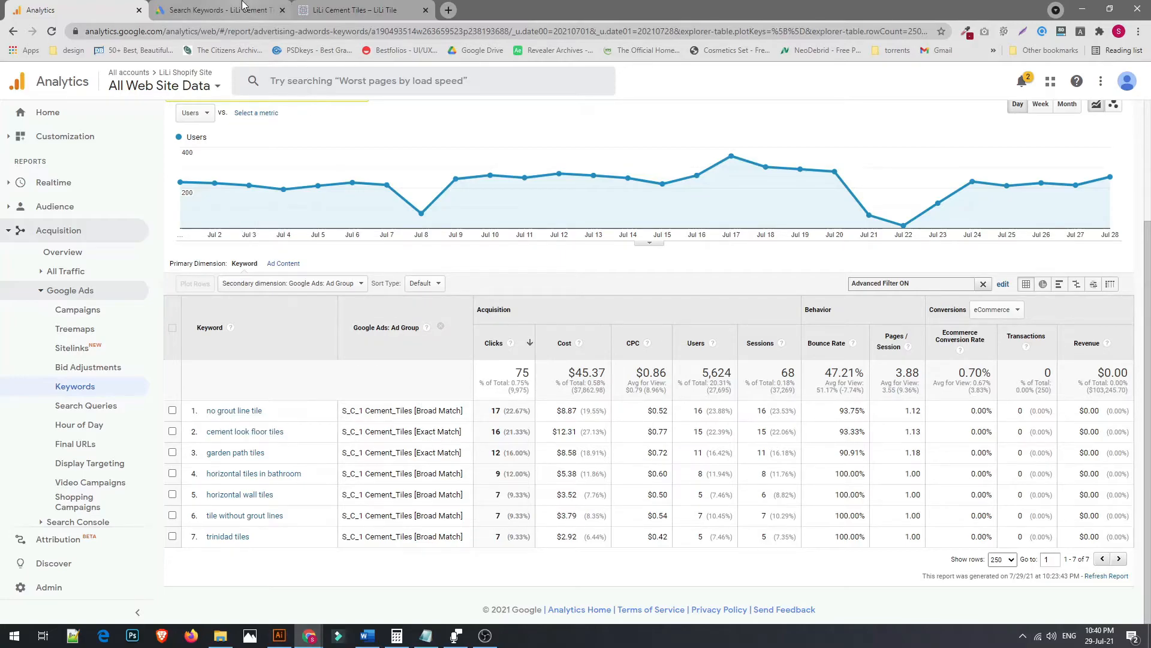
{"action": "left_click", "coordinate": [242, 5]}
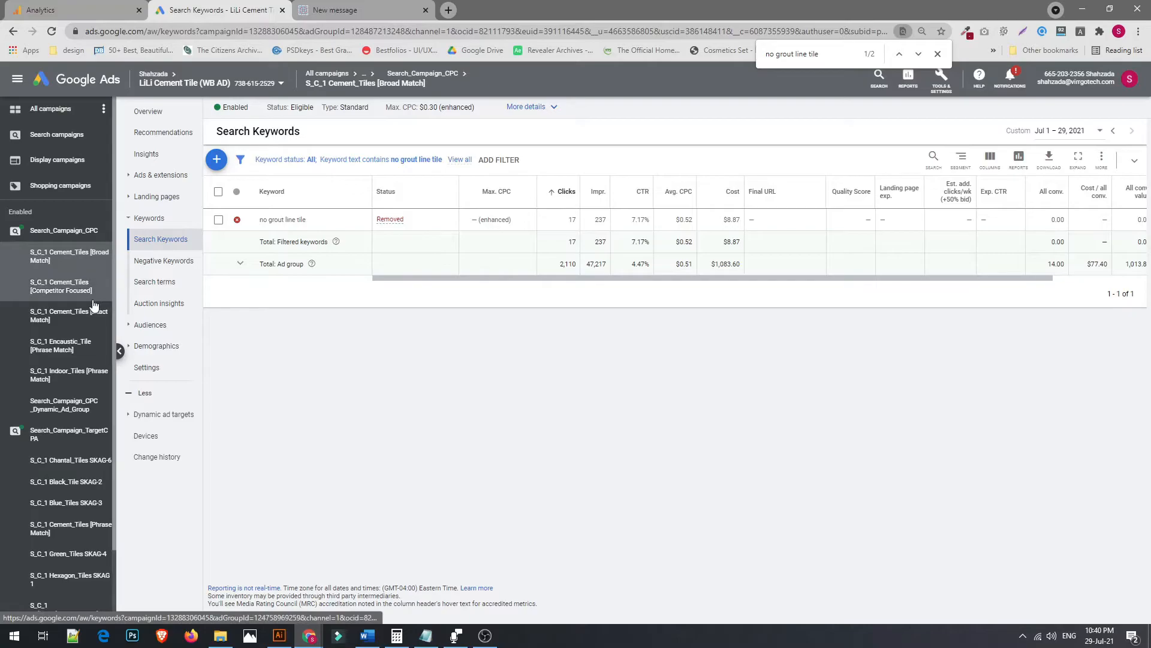
{"action": "left_click", "coordinate": [75, 375]}
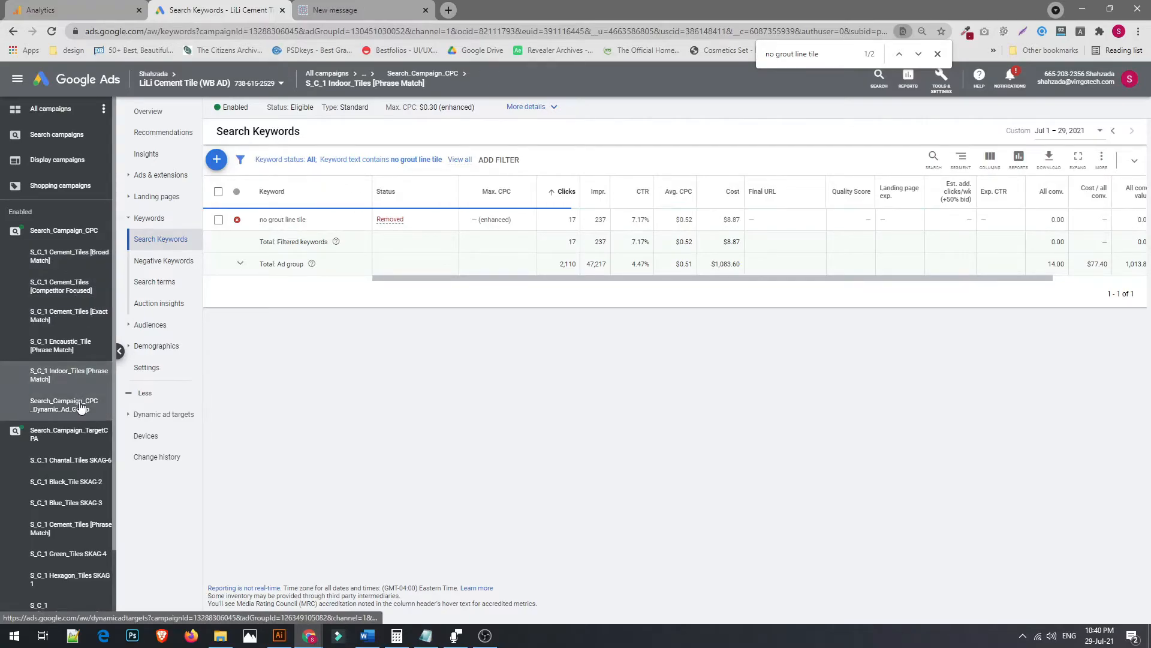
{"action": "left_click", "coordinate": [74, 317]}
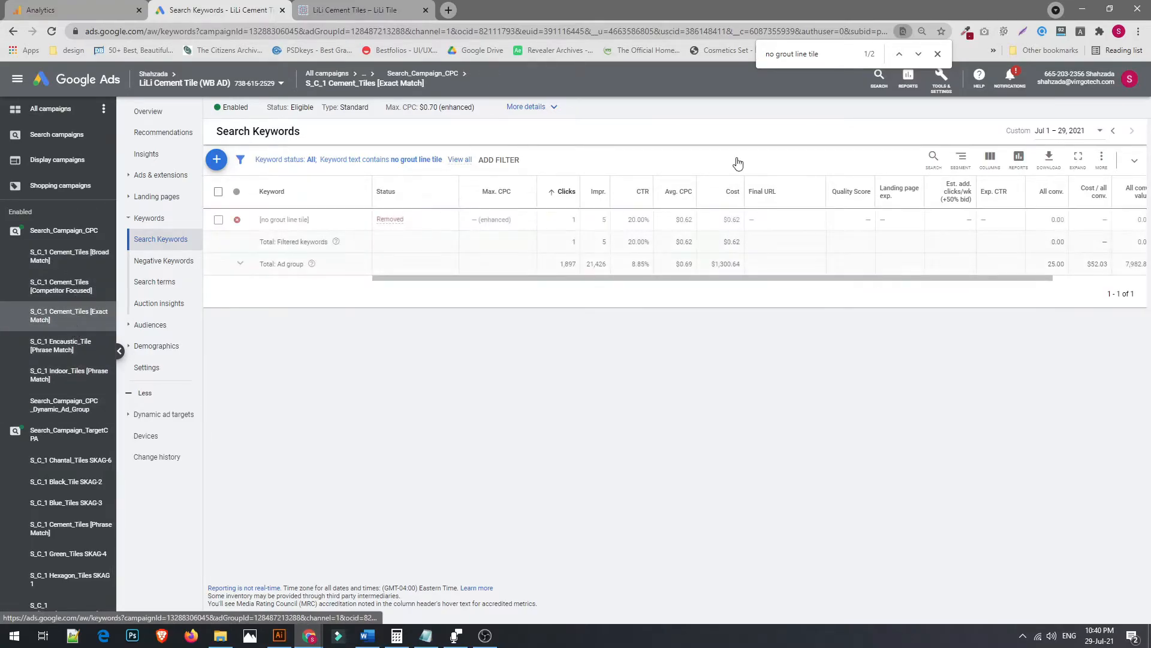
{"action": "left_click", "coordinate": [931, 158]}
{"action": "key", "text": "ctrl+v"}
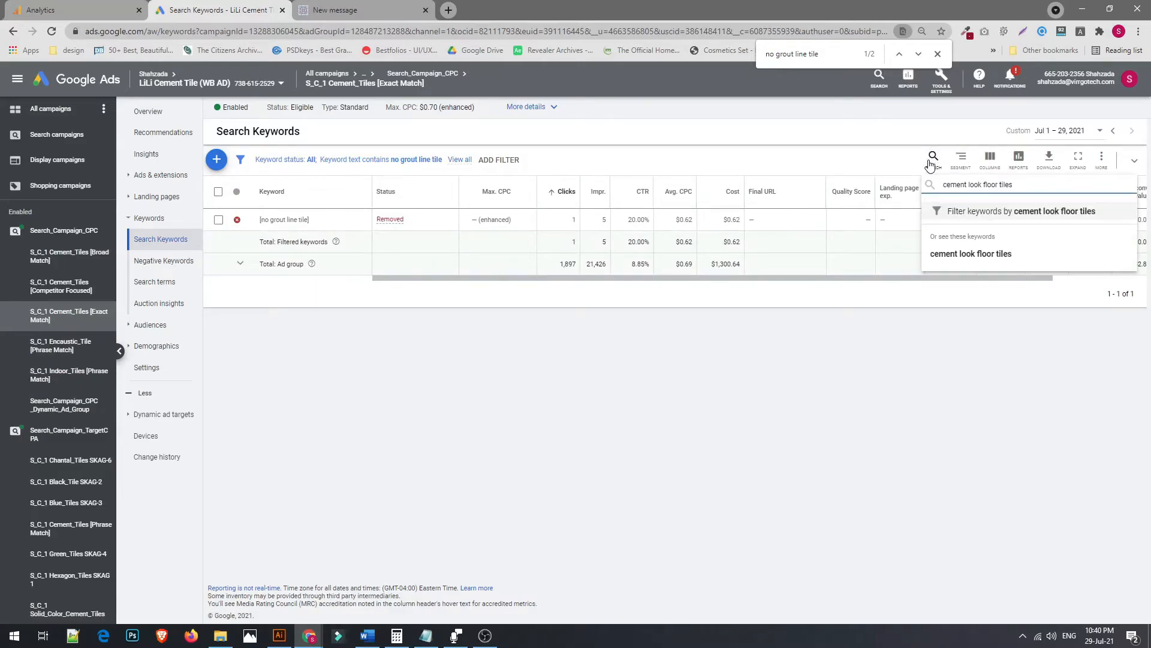
{"action": "key", "text": "Return"}
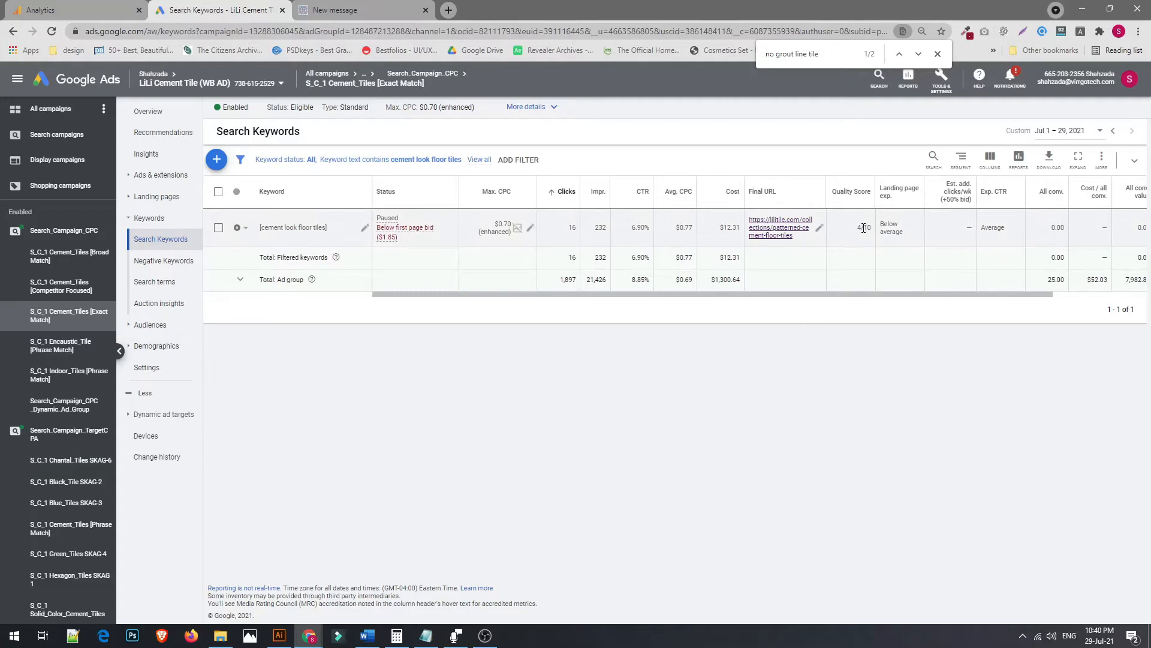
Examine the cement look floor tiles keyword's quality score and compare it with its Analytics row
{"action": "double_click", "coordinate": [859, 228]}
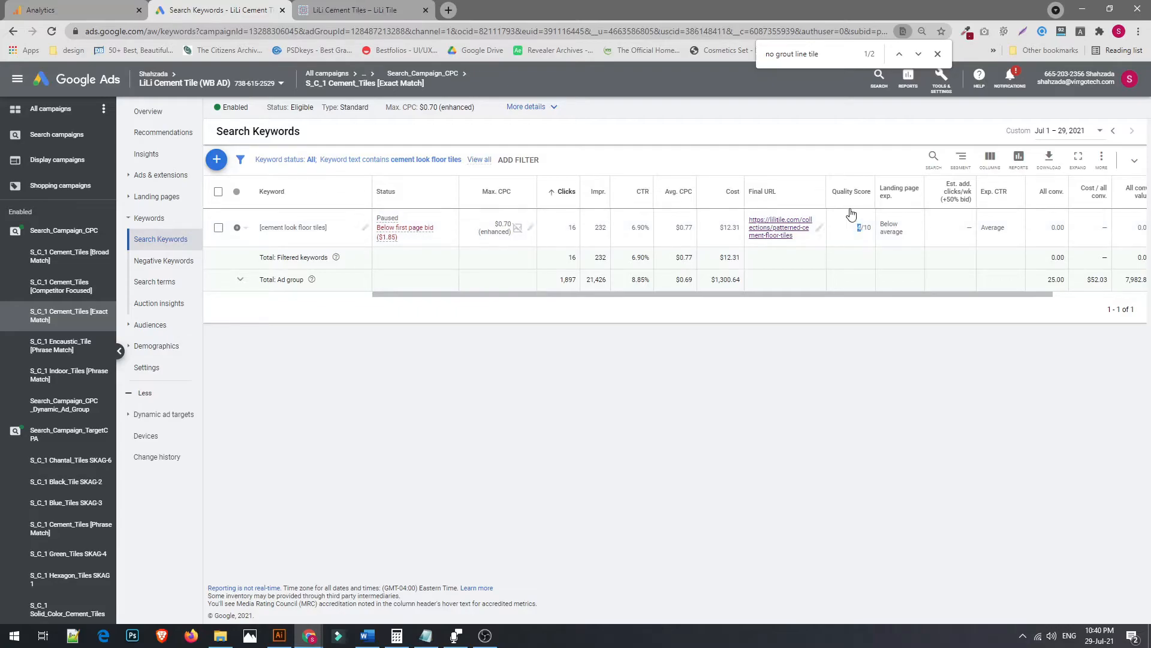
{"action": "left_click", "coordinate": [60, 8]}
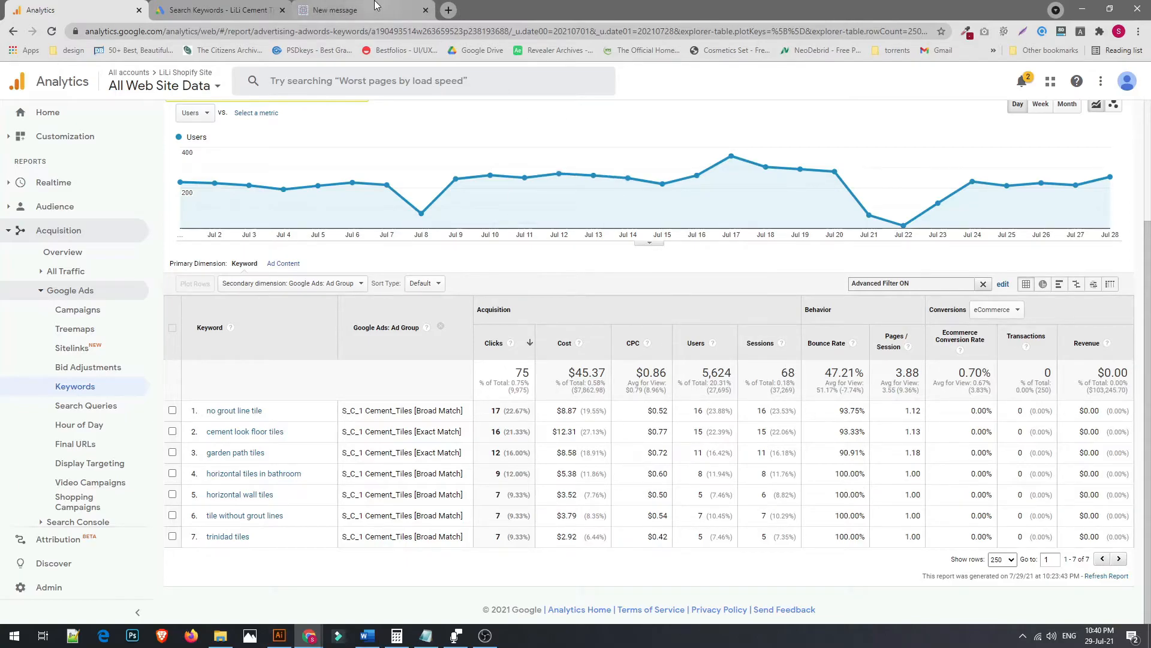
{"action": "left_click", "coordinate": [360, 9]}
{"action": "left_click", "coordinate": [219, 9]}
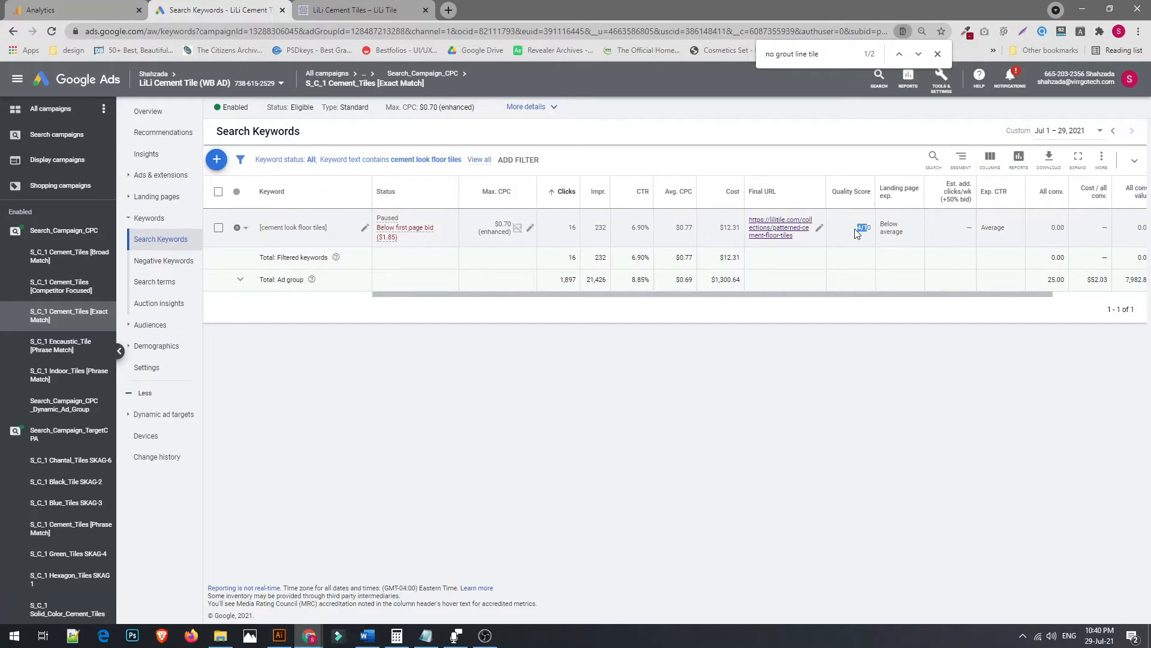
{"action": "left_click", "coordinate": [860, 230]}
Switch between Analytics and Google Ads and return to the top of the Google Ads Keywords report
{"action": "left_click", "coordinate": [39, 10]}
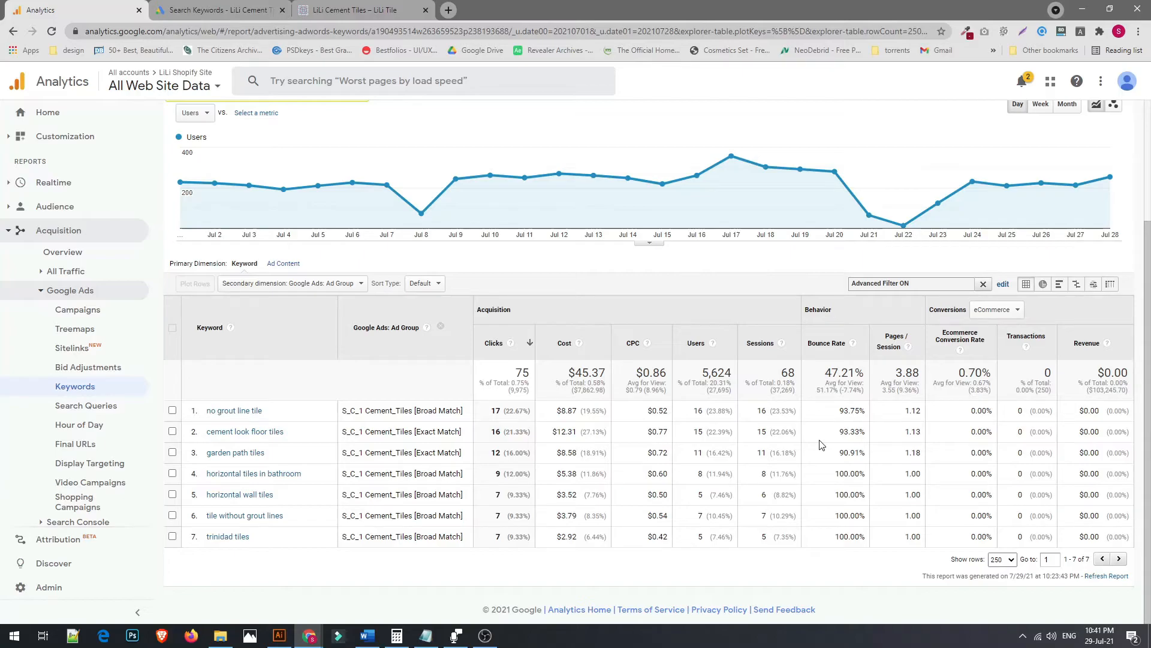
{"action": "left_click", "coordinate": [336, 9]}
{"action": "left_click", "coordinate": [247, 7]}
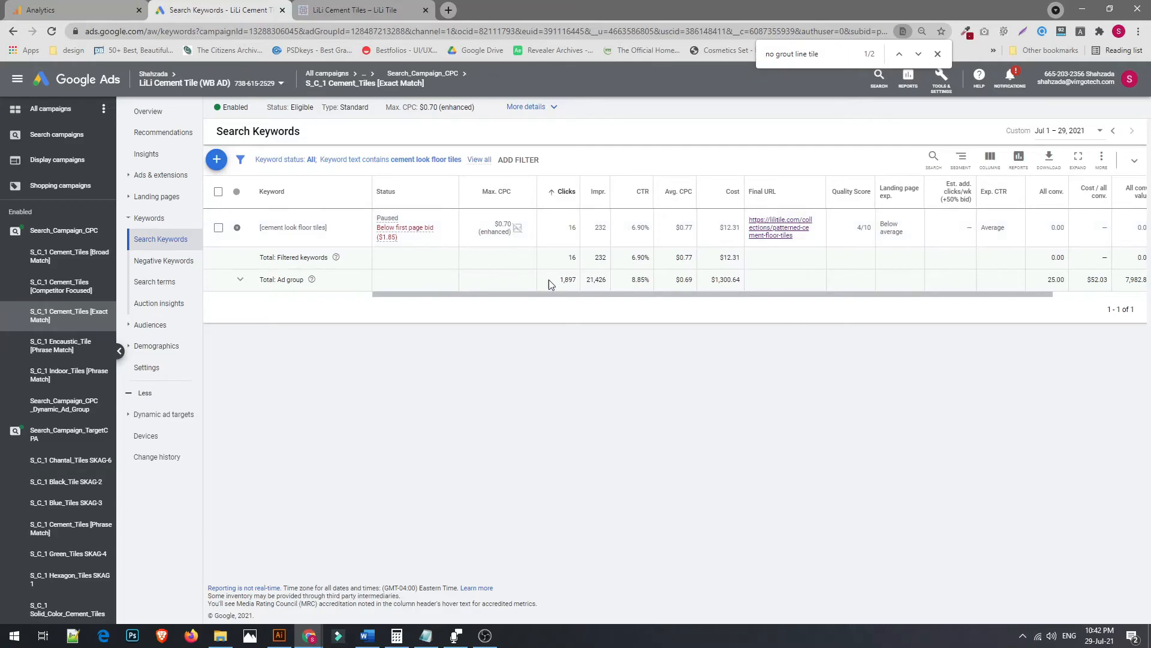
{"action": "left_click", "coordinate": [38, 7]}
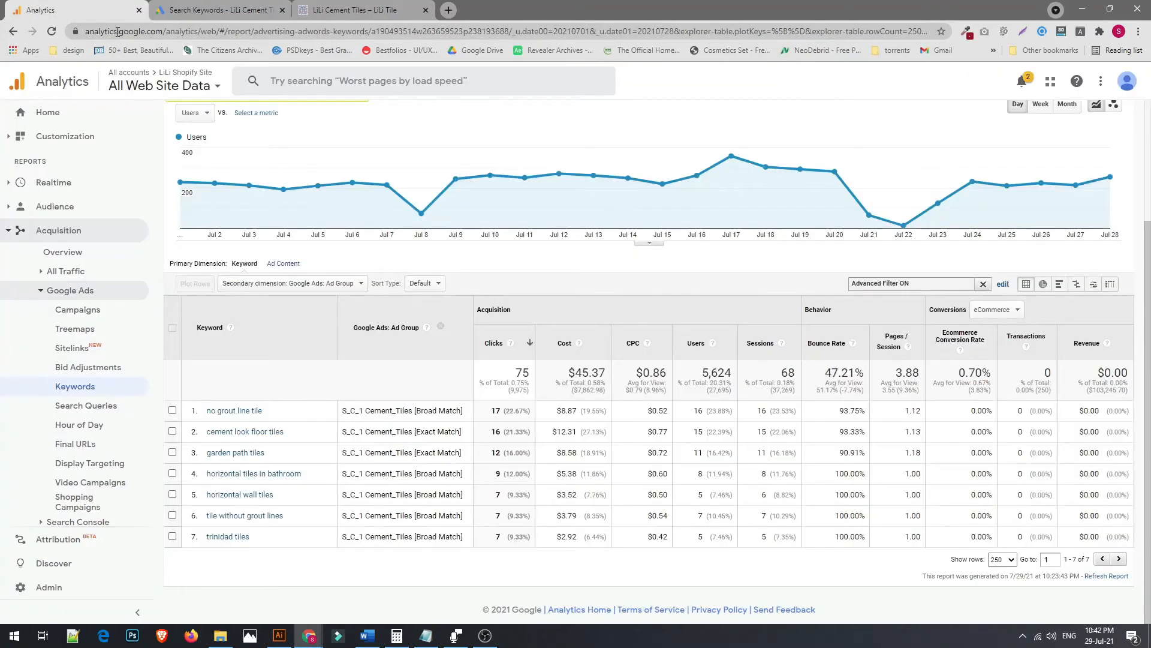
{"action": "left_click", "coordinate": [155, 8]}
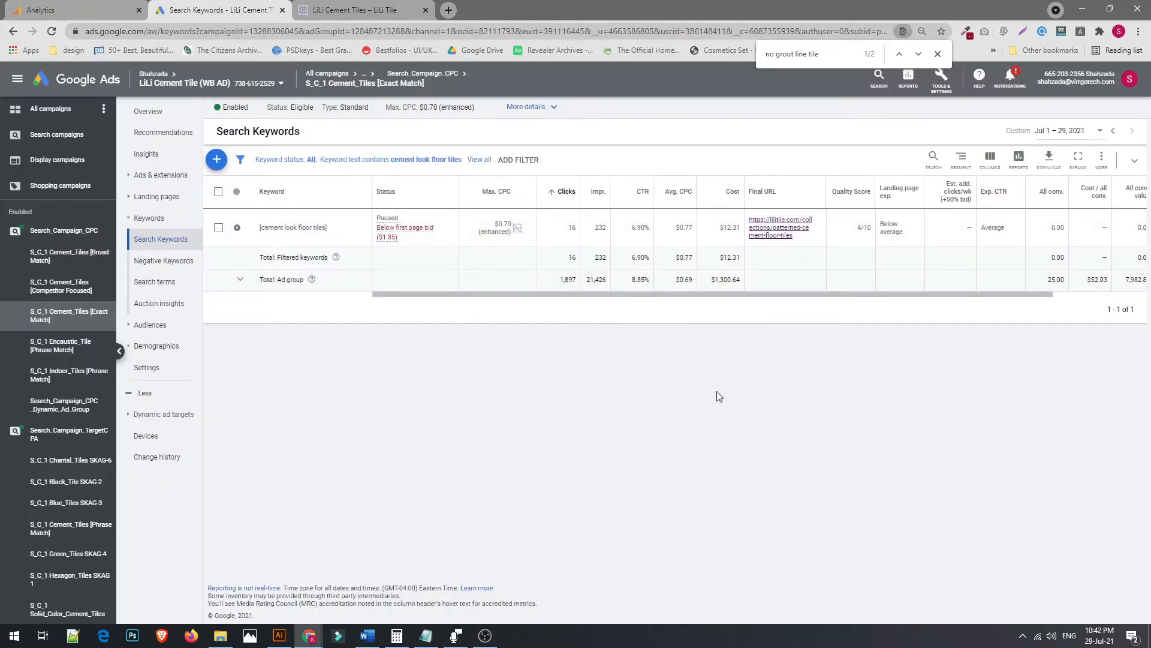
{"action": "left_click", "coordinate": [16, 7]}
{"action": "scroll", "coordinate": [729, 462], "scroll_direction": "up", "scroll_amount": 5}
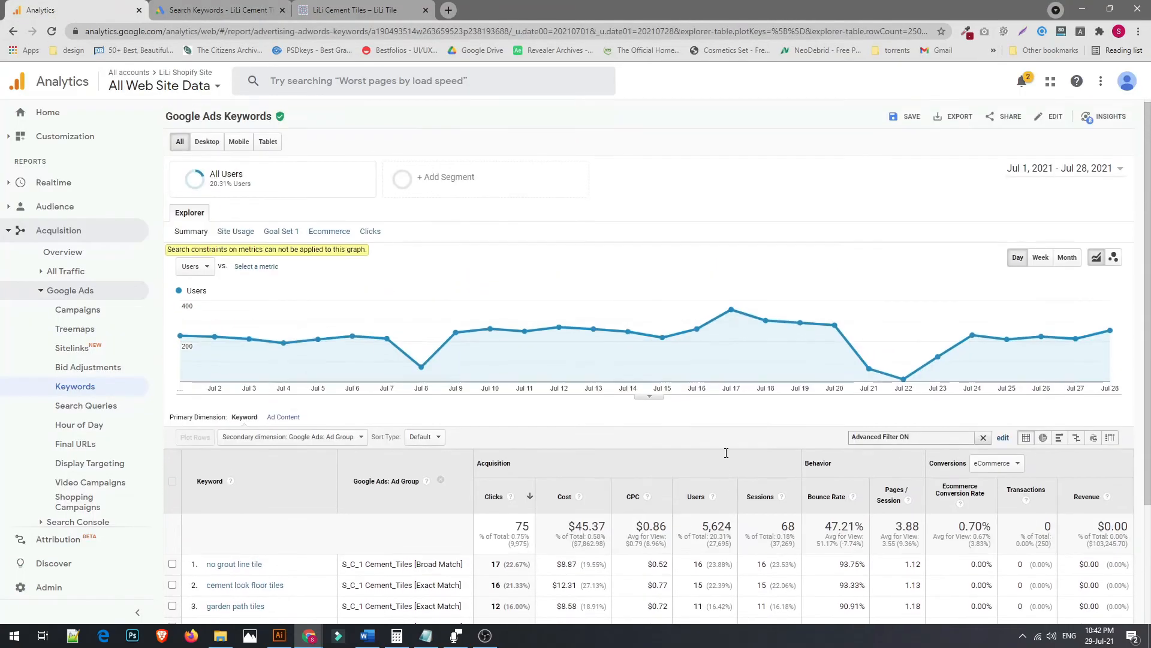
Compare the Jul 1 – Jul 28, 2021 date range with the previous period
{"action": "scroll", "coordinate": [728, 459], "scroll_direction": "down", "scroll_amount": 3}
{"action": "scroll", "coordinate": [729, 458], "scroll_direction": "up", "scroll_amount": 3}
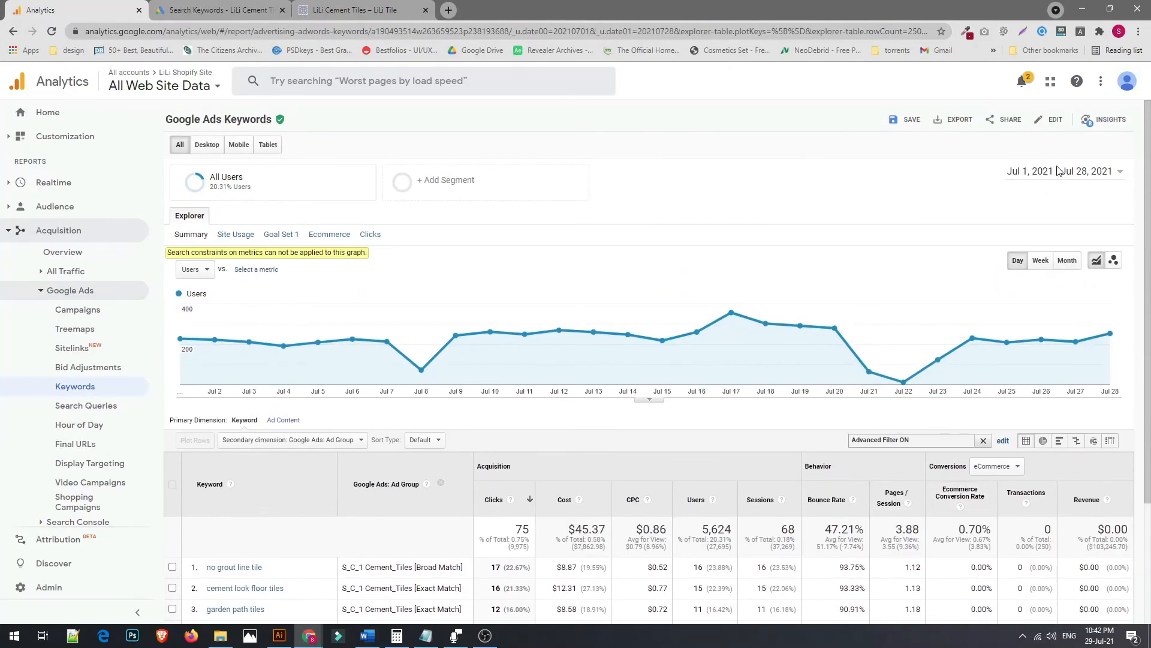
{"action": "left_click", "coordinate": [1061, 171]}
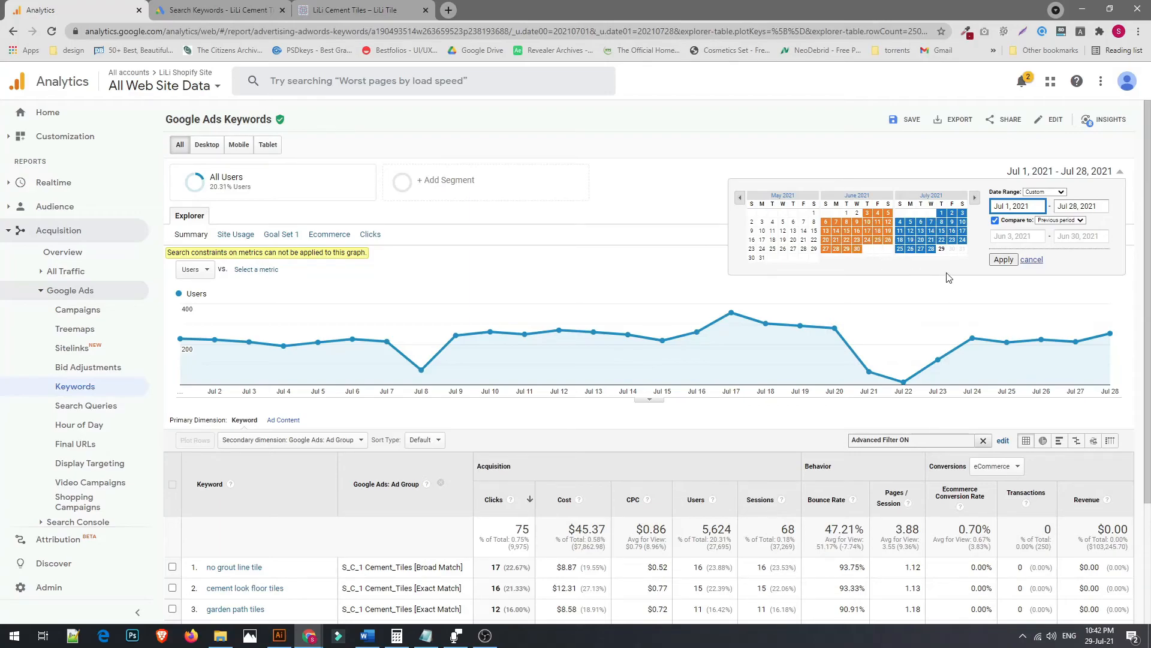
{"action": "left_click", "coordinate": [996, 263]}
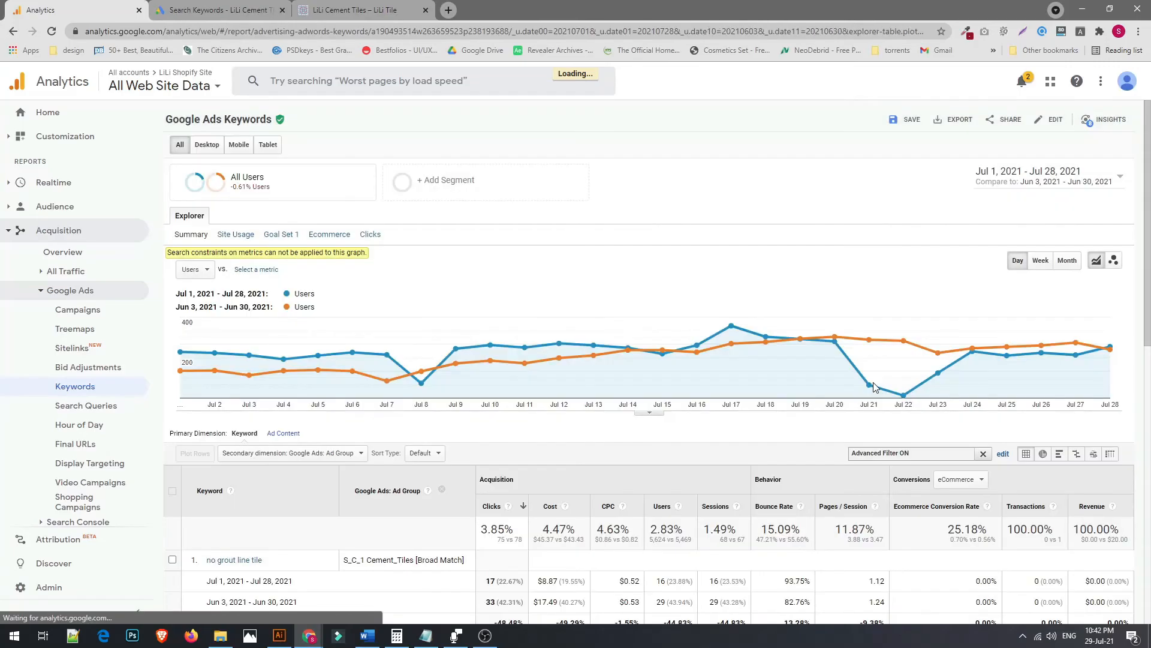
Examine the period-over-period bounce rate change for the filtered keywords
{"action": "scroll", "coordinate": [875, 384], "scroll_direction": "down", "scroll_amount": 3}
{"action": "scroll", "coordinate": [875, 387], "scroll_direction": "down", "scroll_amount": 2}
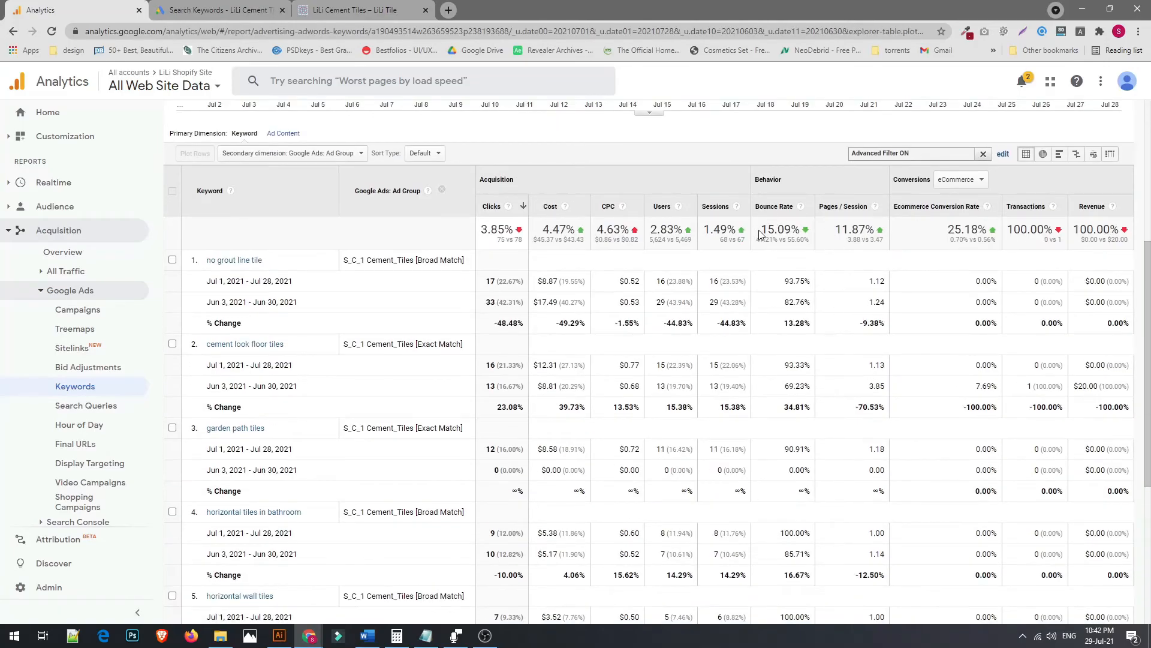
{"action": "left_click_drag", "start_coordinate": [763, 231], "coordinate": [798, 232]}
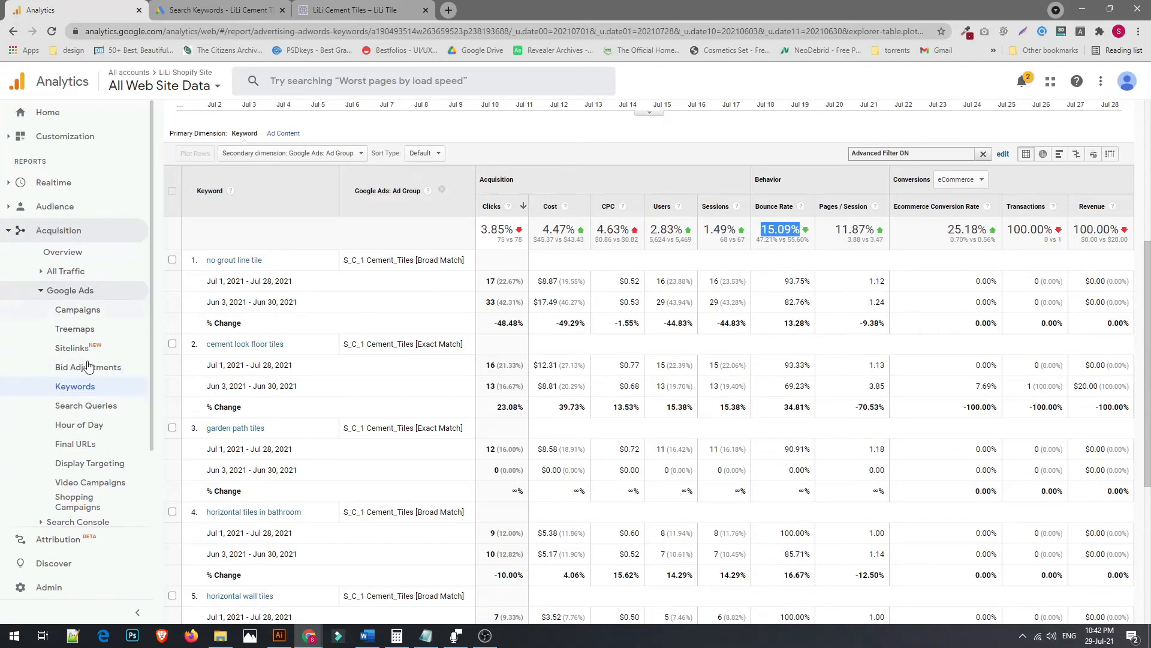
{"action": "scroll", "coordinate": [758, 286], "scroll_direction": "up", "scroll_amount": 2}
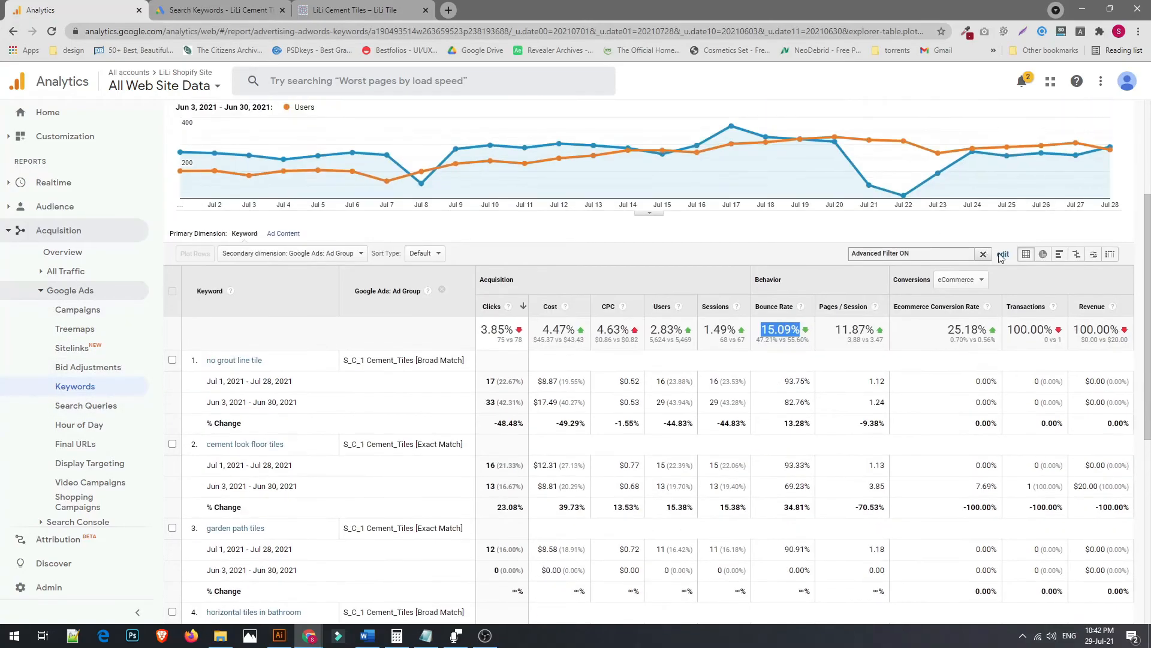
Clear the advanced filter and remove the Ad Group condition from a new advanced filter
{"action": "left_click", "coordinate": [983, 254]}
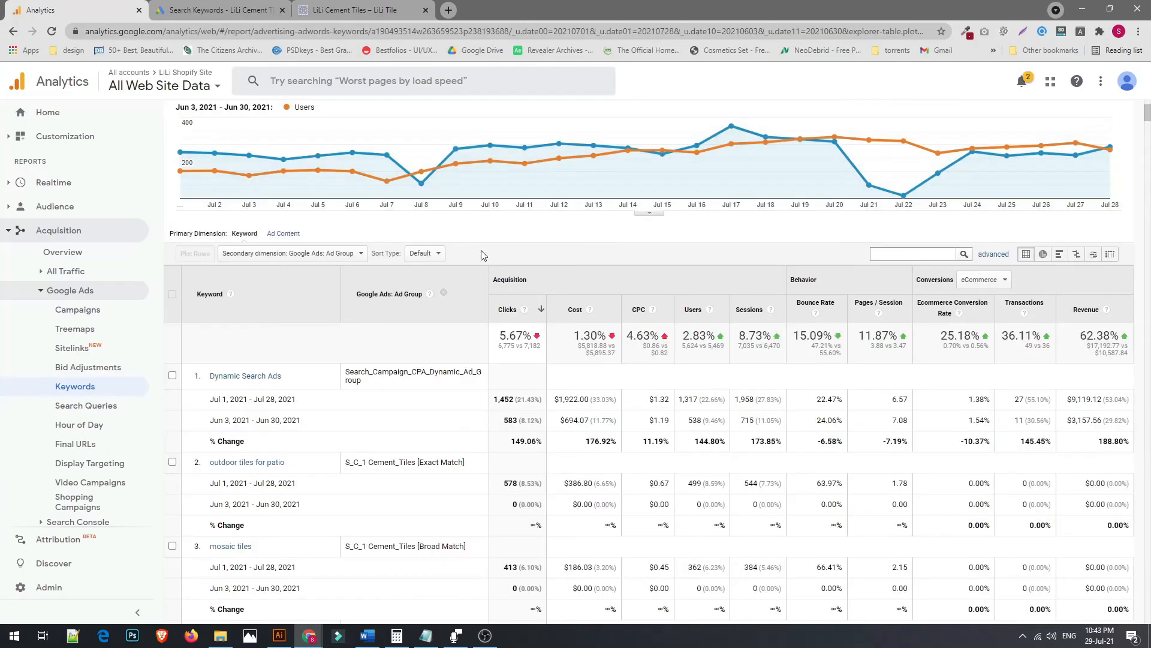
{"action": "left_click", "coordinate": [317, 256]}
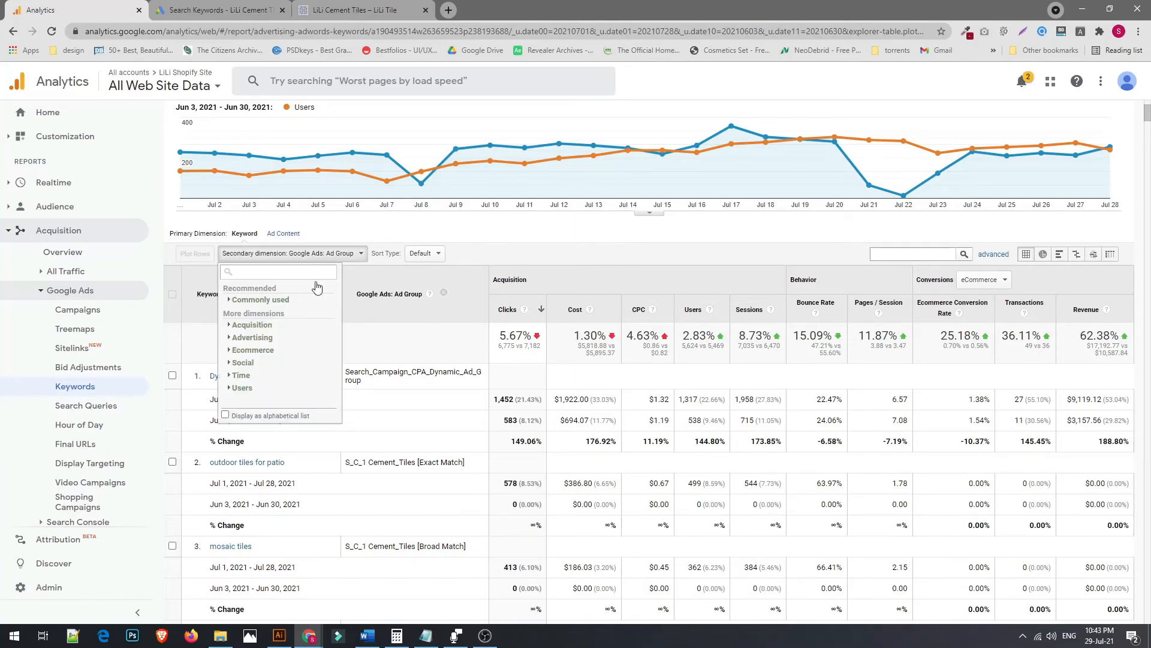
{"action": "left_click", "coordinate": [994, 254]}
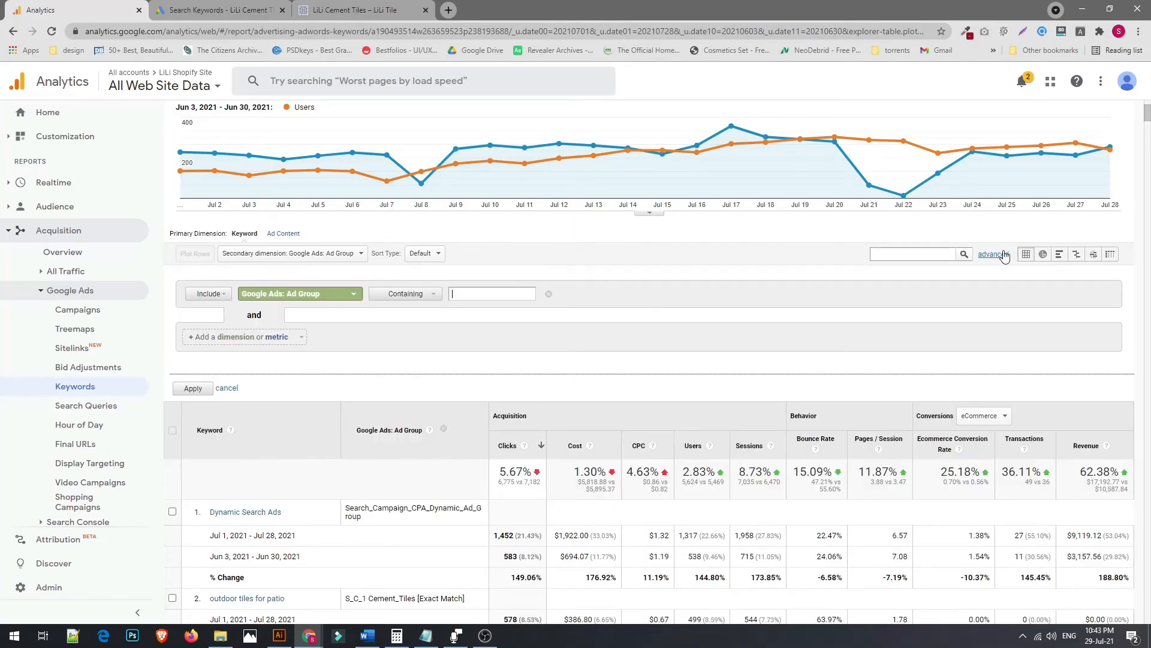
{"action": "left_click", "coordinate": [549, 294]}
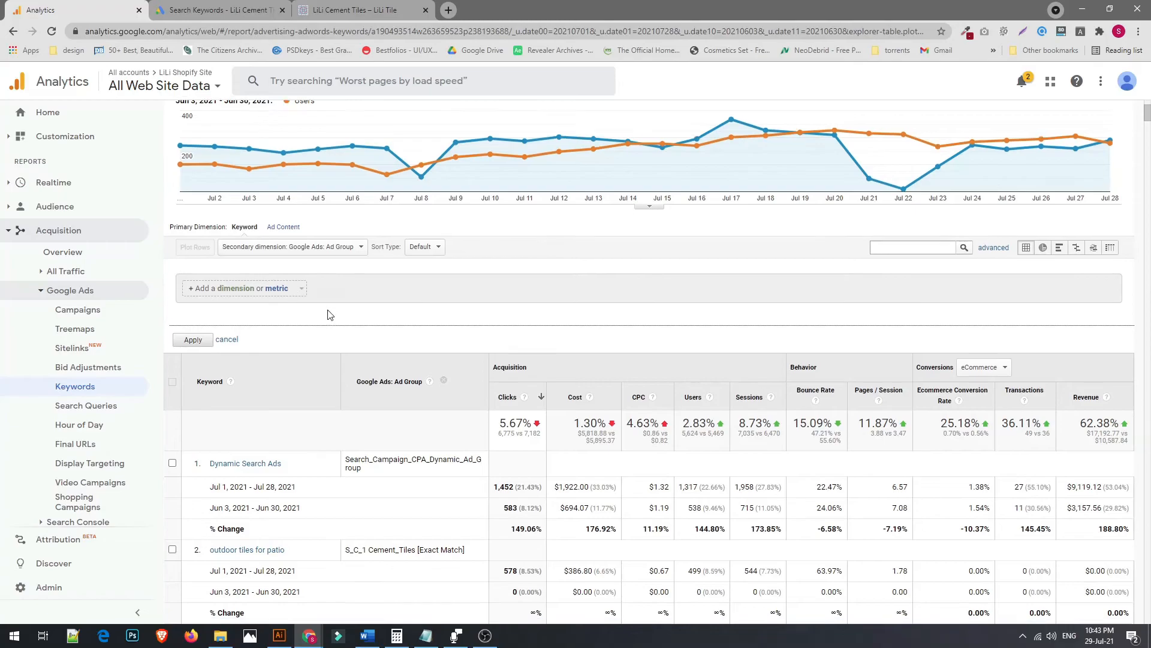
Review the unfiltered keyword comparison, focusing on the bounce rate and revenue change columns
{"action": "scroll", "coordinate": [300, 324], "scroll_direction": "down", "scroll_amount": 5}
{"action": "scroll", "coordinate": [347, 334], "scroll_direction": "up", "scroll_amount": 3}
{"action": "scroll", "coordinate": [969, 216], "scroll_direction": "up", "scroll_amount": 4}
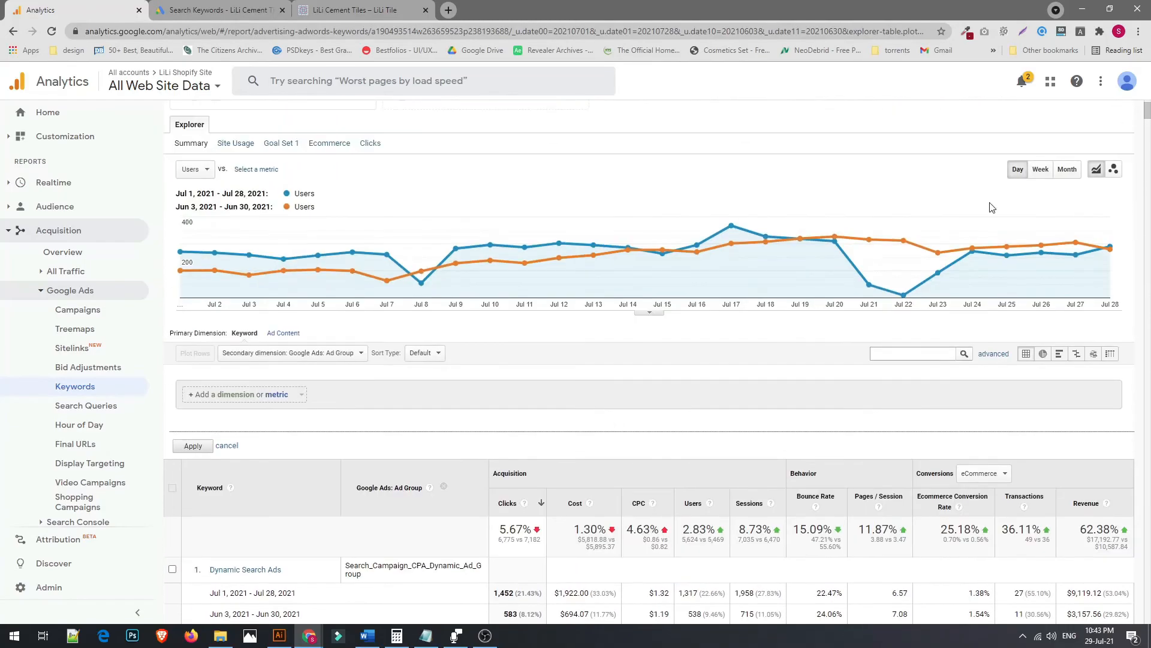
{"action": "scroll", "coordinate": [770, 329], "scroll_direction": "down", "scroll_amount": 6}
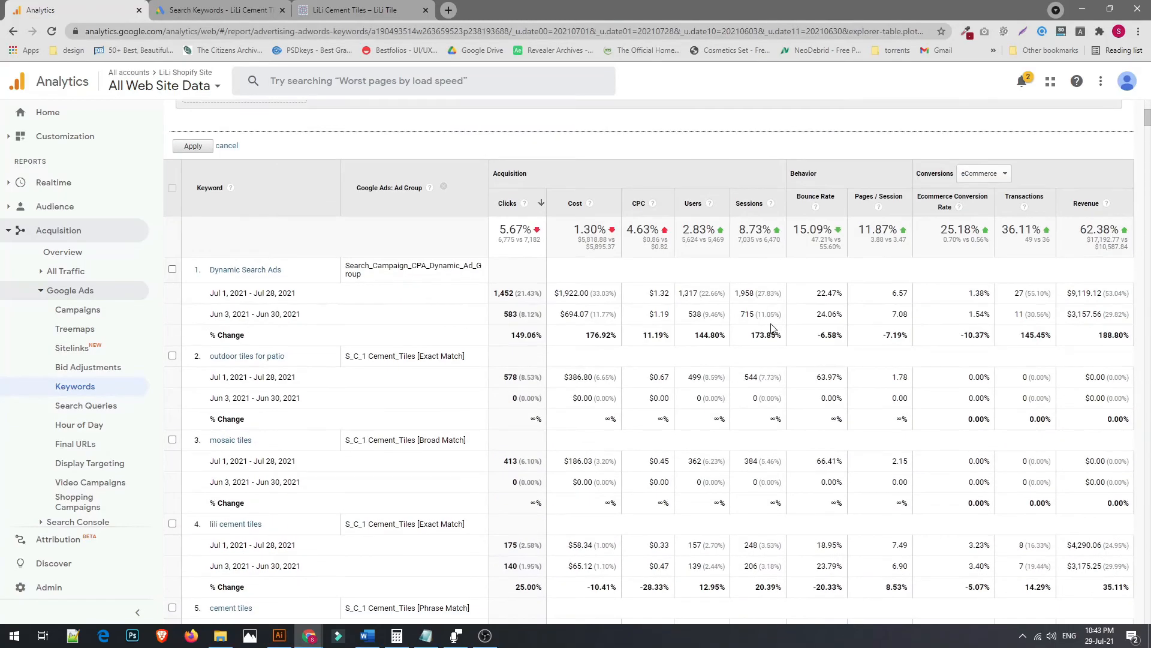
{"action": "left_click_drag", "start_coordinate": [795, 234], "coordinate": [817, 230]}
{"action": "left_click", "coordinate": [813, 249]}
{"action": "left_click", "coordinate": [1090, 235]}
{"action": "double_click", "coordinate": [1090, 235]}
{"action": "left_click", "coordinate": [1090, 253]}
{"action": "scroll", "coordinate": [830, 339], "scroll_direction": "up", "scroll_amount": 2}
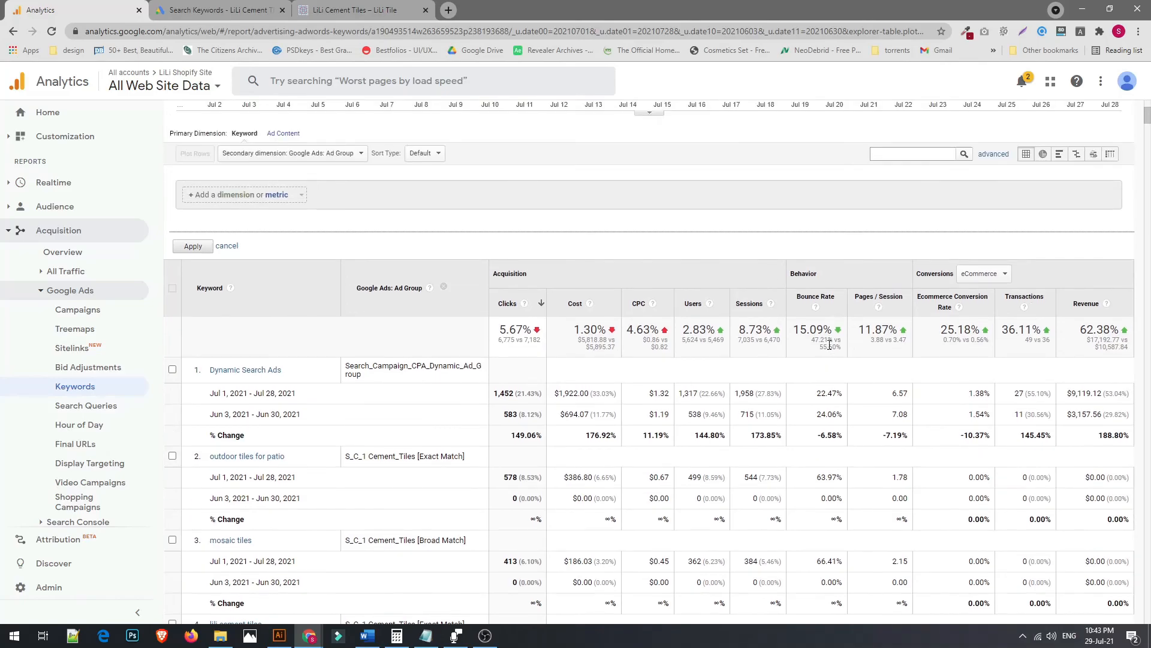